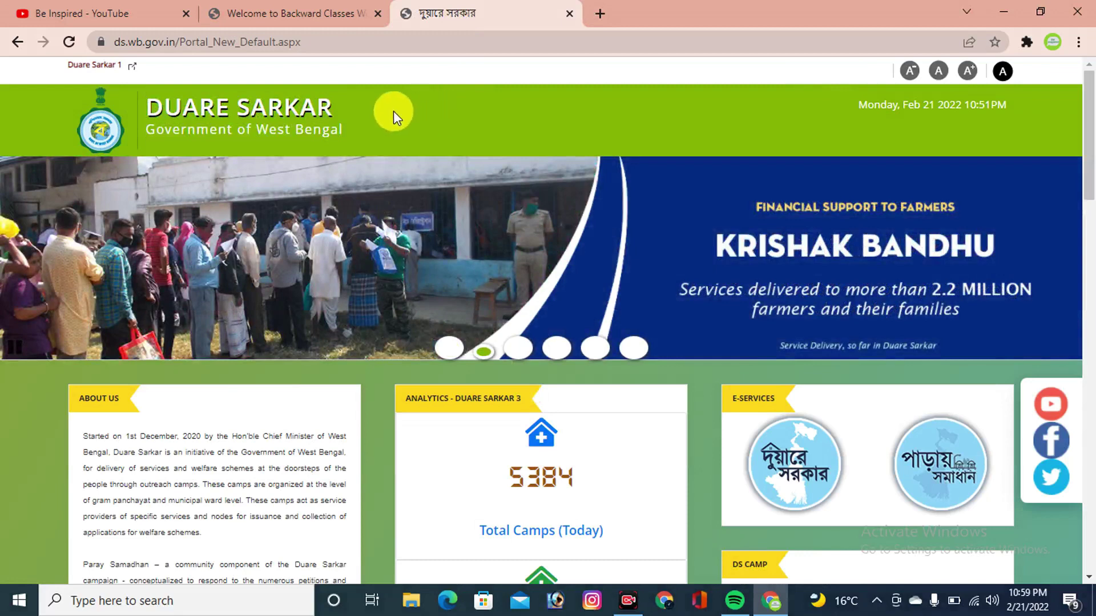
{"action": "left_click_drag", "start_coordinate": [348, 138], "coordinate": [147, 108]}
{"action": "left_click", "coordinate": [390, 118]}
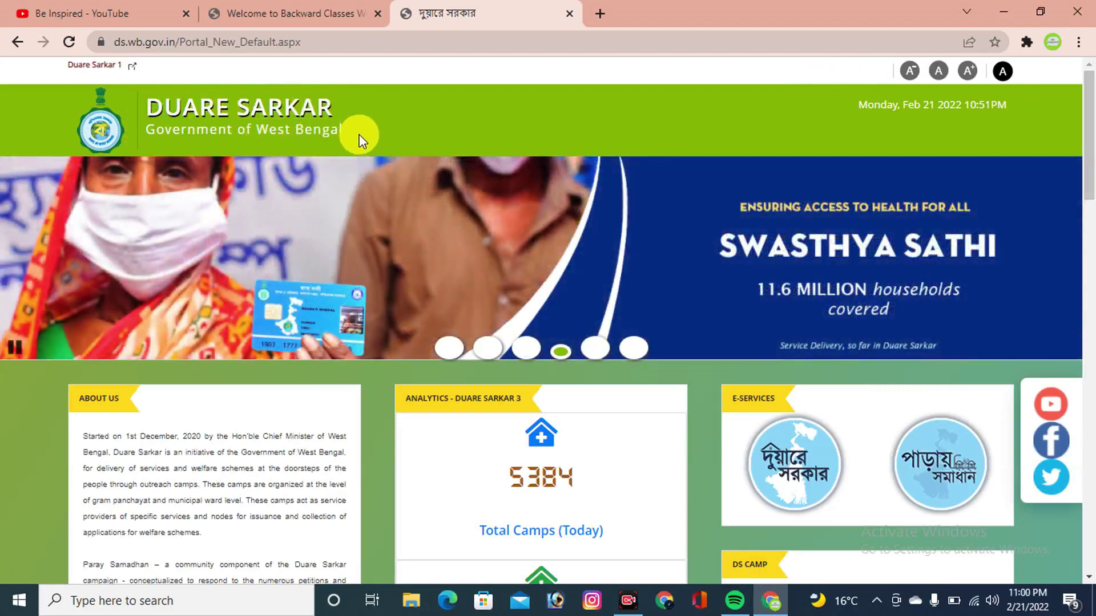
{"action": "left_click_drag", "start_coordinate": [359, 140], "coordinate": [333, 122]}
{"action": "left_click", "coordinate": [383, 122]}
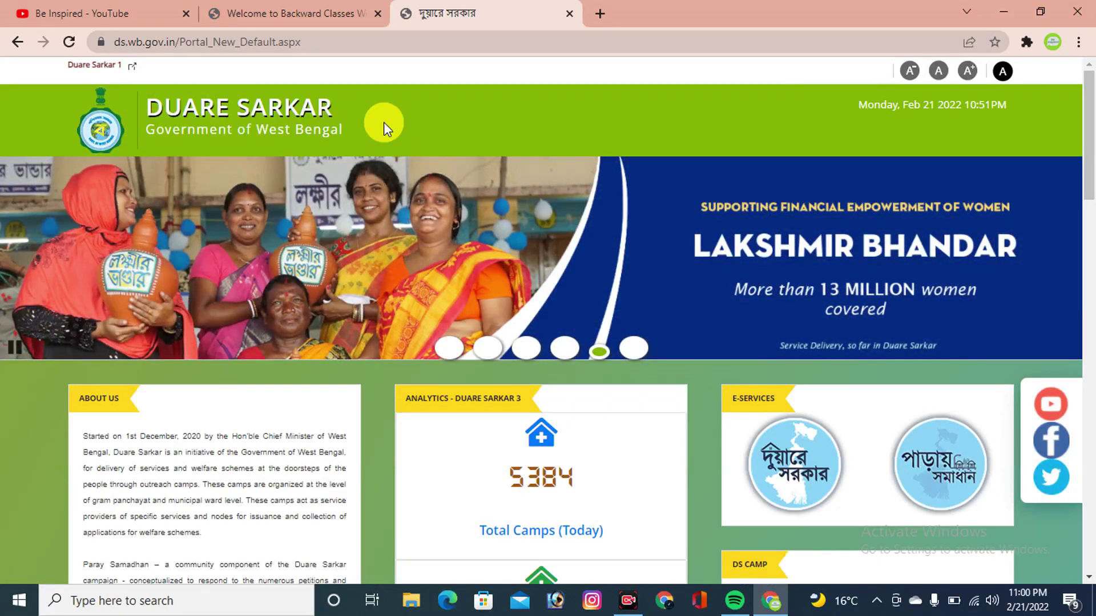
{"action": "triple_click", "coordinate": [152, 108]}
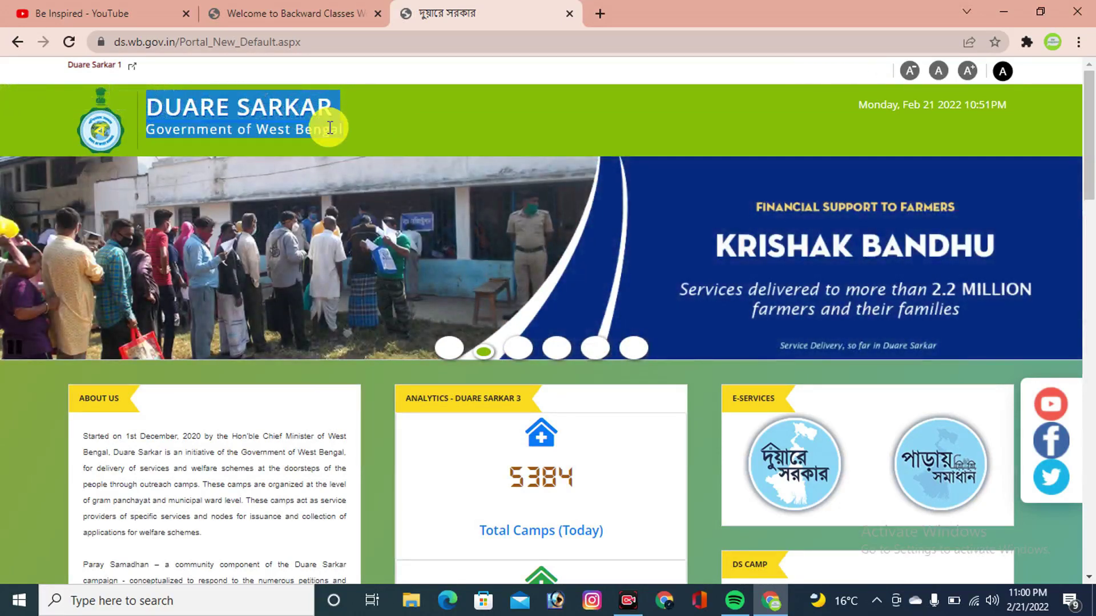
{"action": "left_click", "coordinate": [386, 127]}
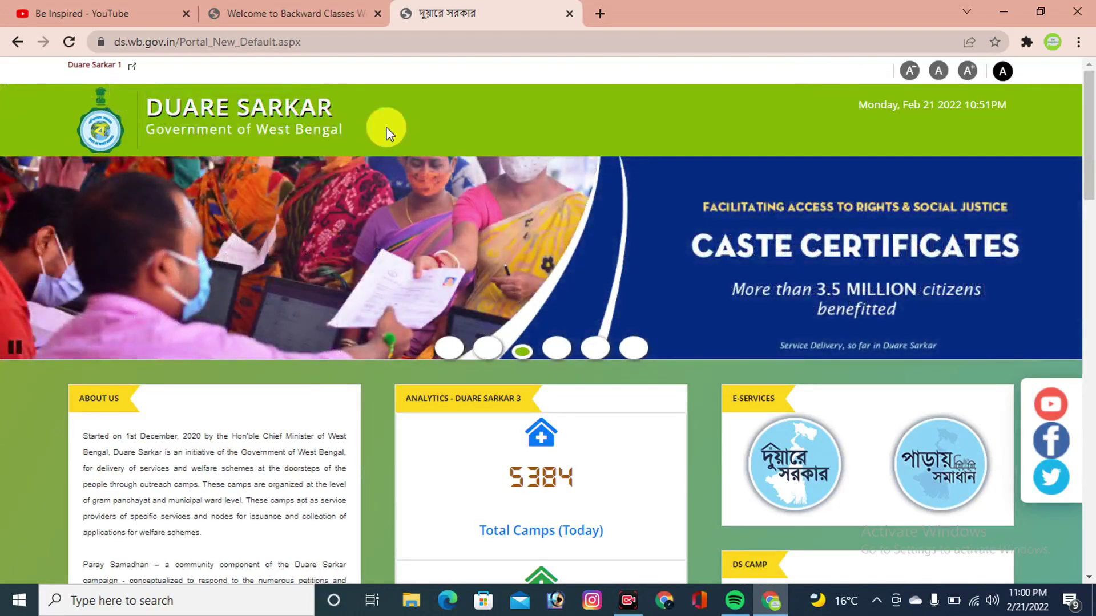
{"action": "left_click_drag", "start_coordinate": [385, 127], "coordinate": [145, 113]}
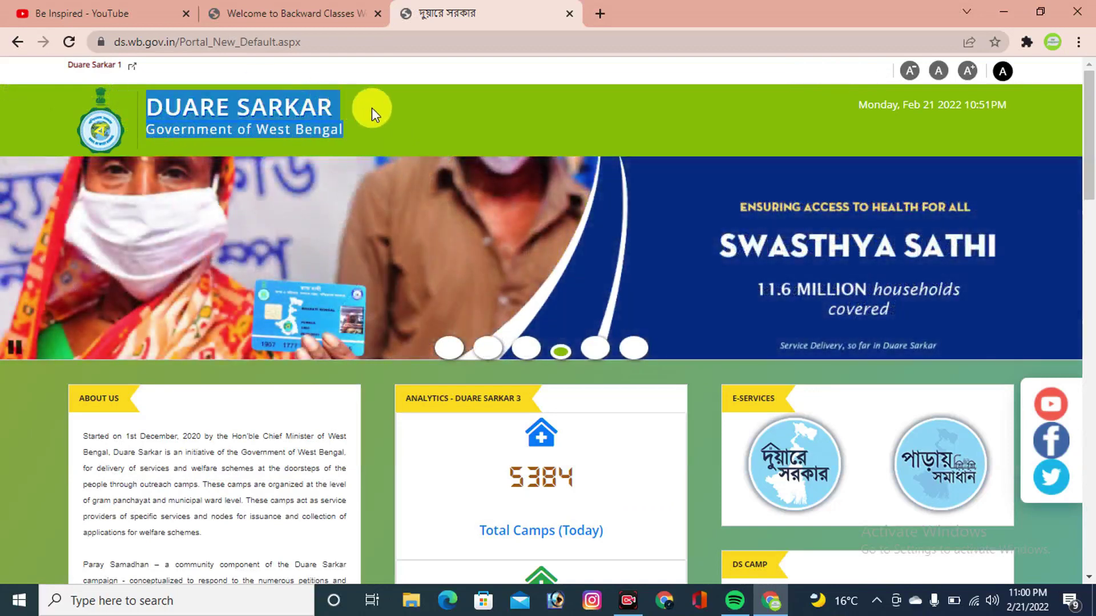
{"action": "left_click", "coordinate": [372, 107]}
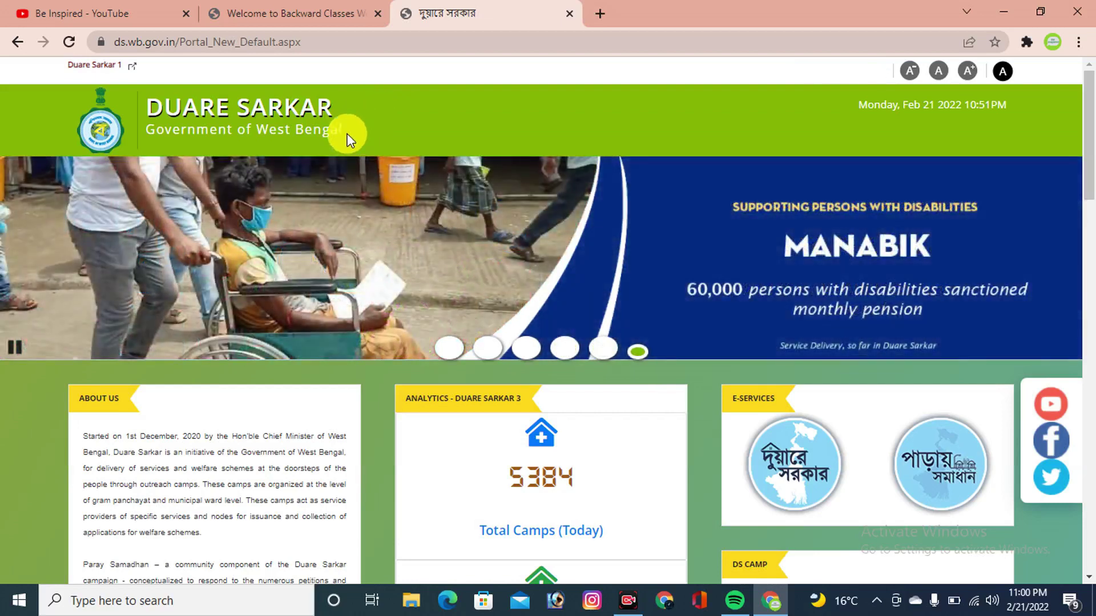
{"action": "left_click_drag", "start_coordinate": [350, 137], "coordinate": [142, 110]}
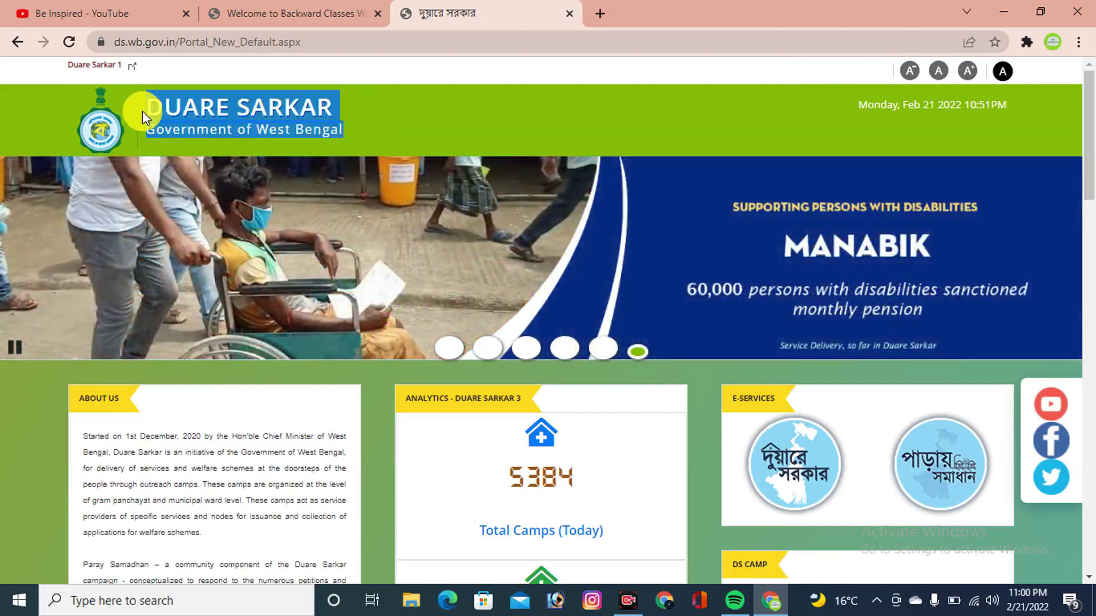
Open the SC/ST/OBC application form on the Backward Classes Welfare Department site and set both the district and sub-division to ALIPURDUAR.
{"action": "left_click", "coordinate": [243, 12]}
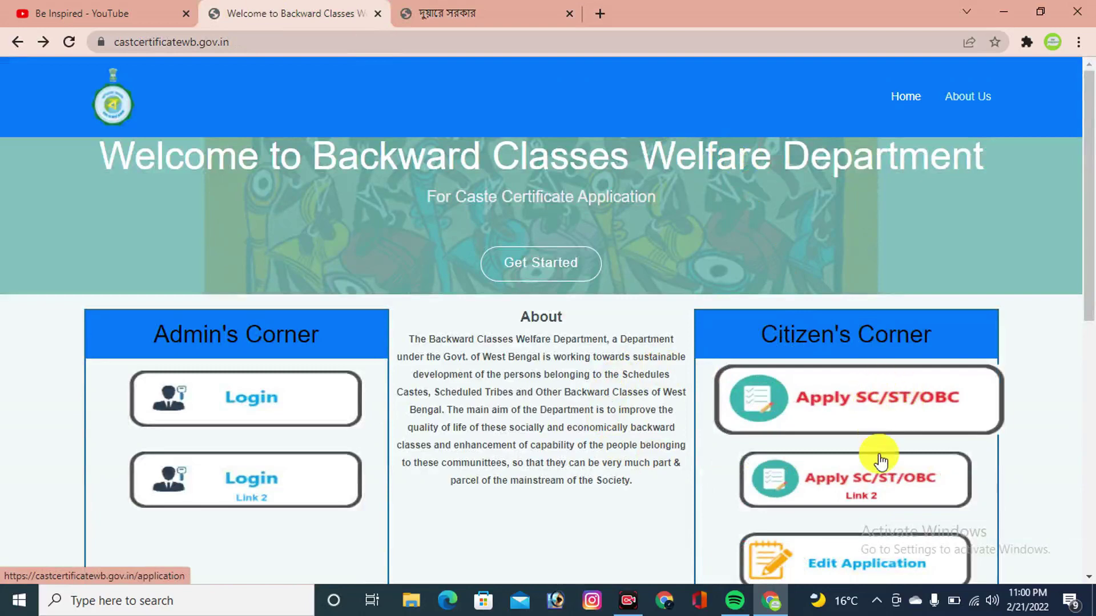
{"action": "left_click", "coordinate": [846, 418]}
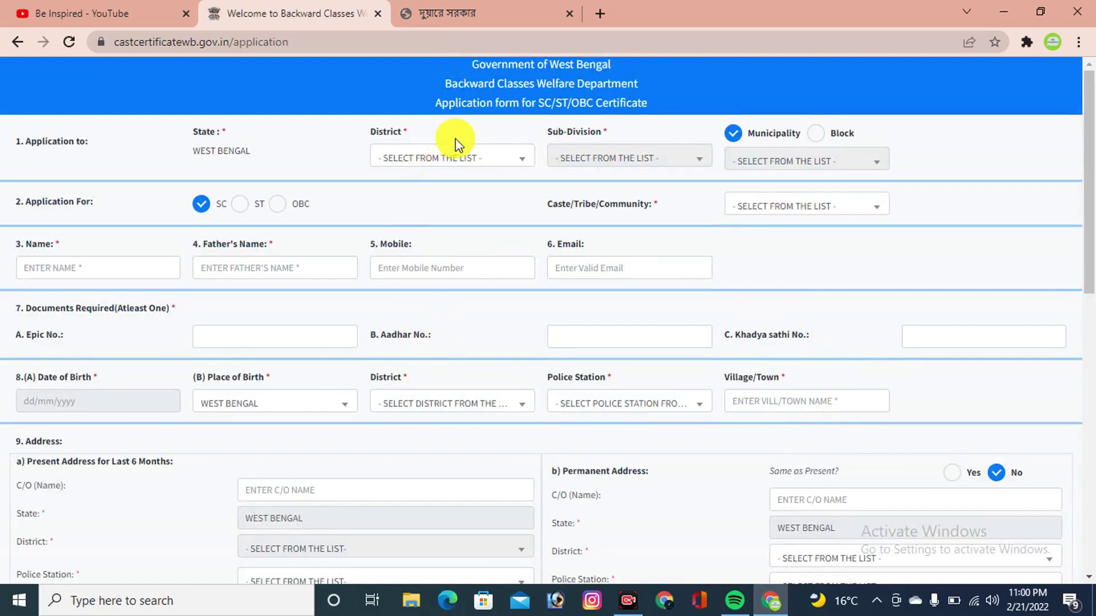
{"action": "left_click", "coordinate": [421, 162]}
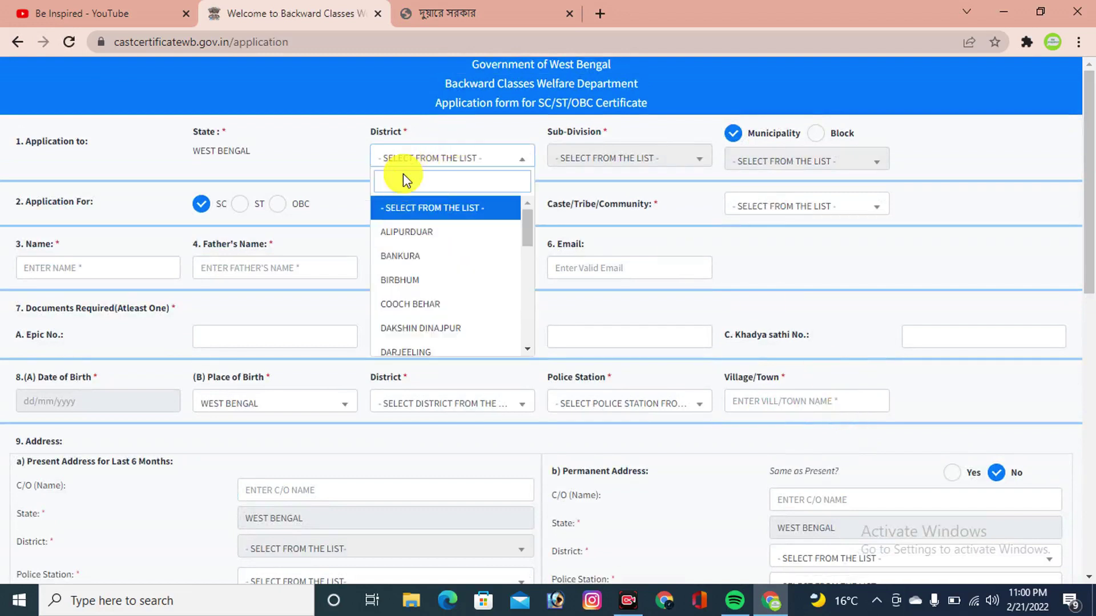
{"action": "left_click", "coordinate": [400, 233]}
{"action": "left_click", "coordinate": [600, 156]}
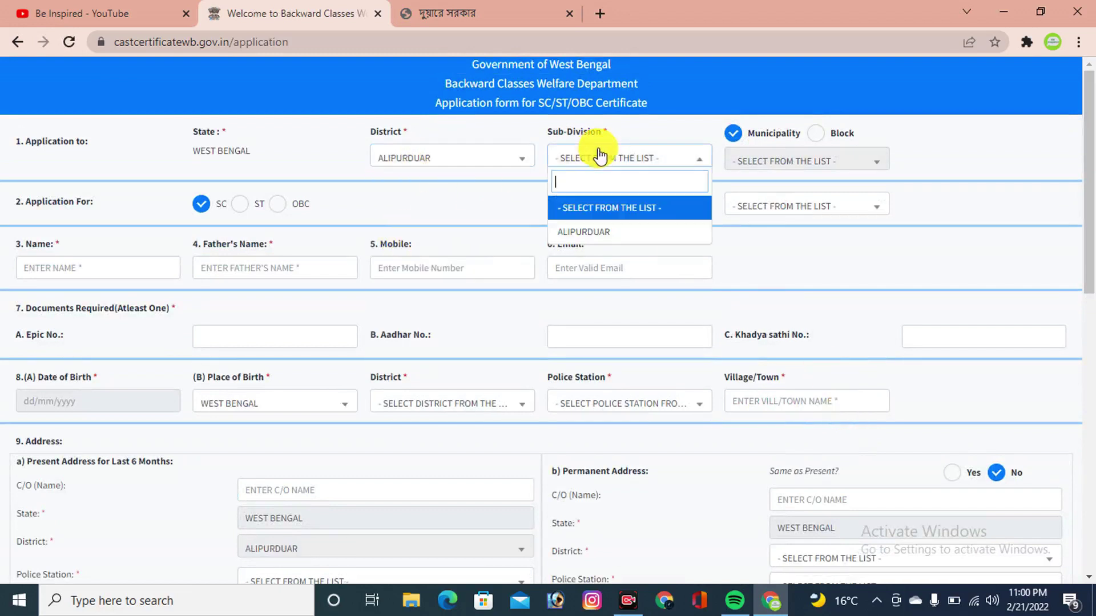
{"action": "left_click", "coordinate": [594, 231]}
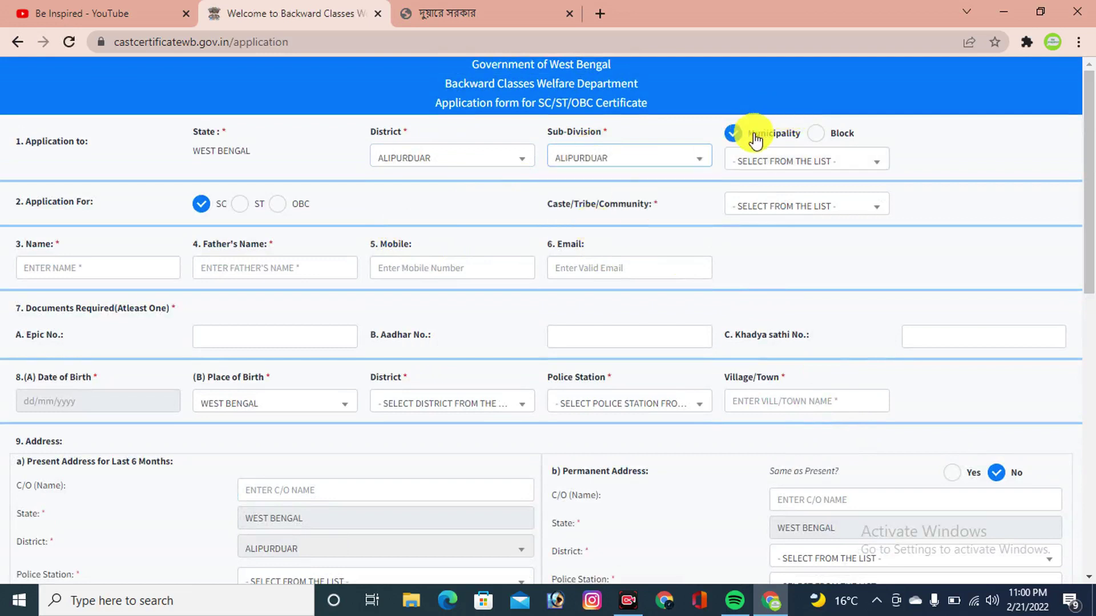
Address the application to a block rather than a municipality and select KALCHINI.
{"action": "left_click", "coordinate": [816, 135]}
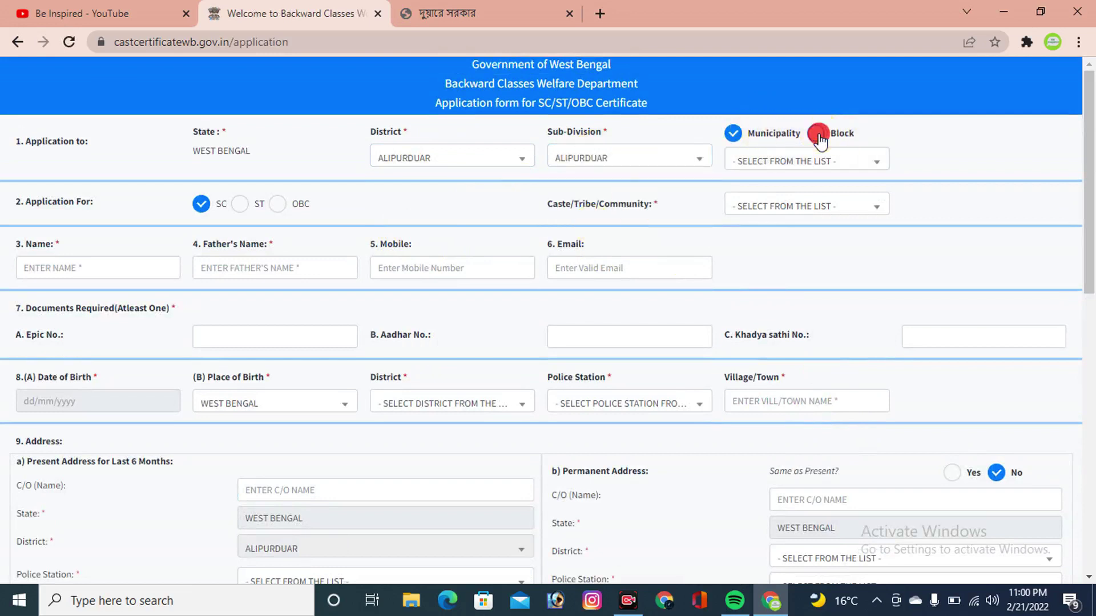
{"action": "left_click", "coordinate": [765, 166]}
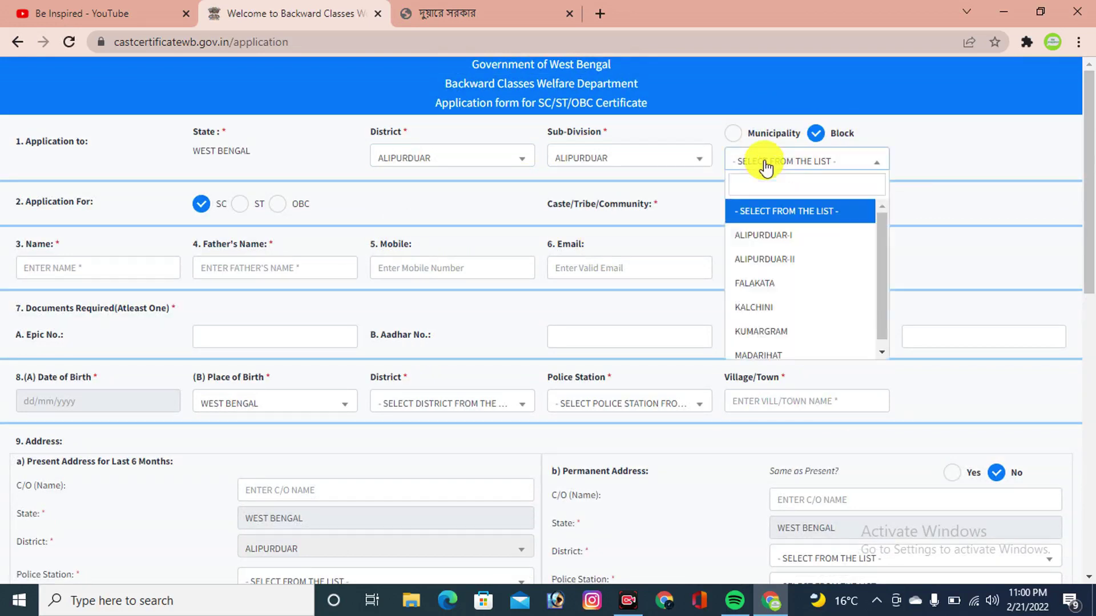
{"action": "left_click", "coordinate": [765, 307]}
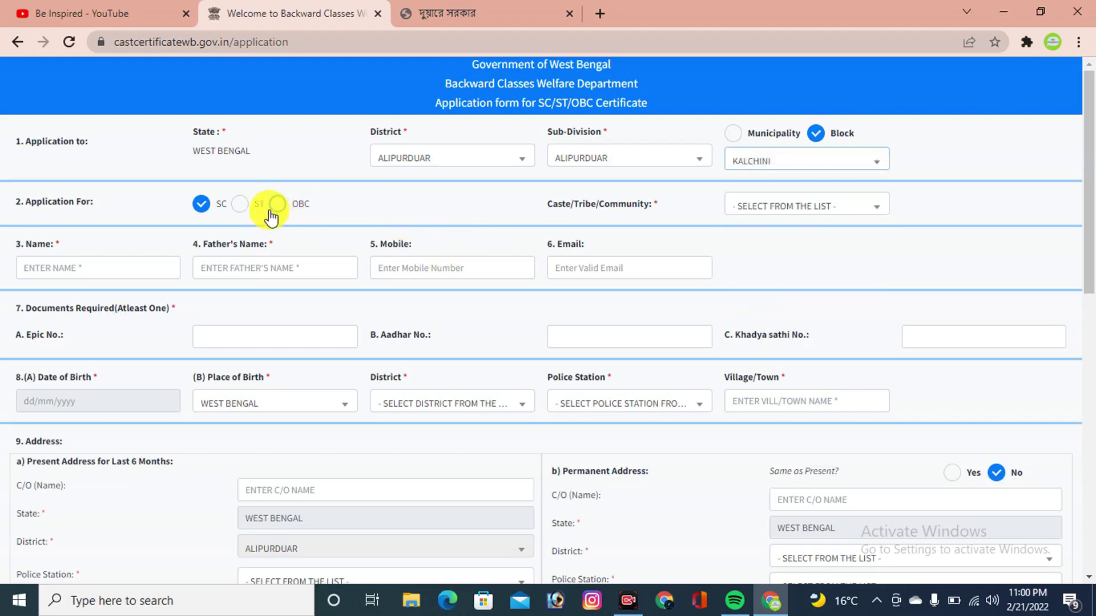
Set the application category to ST and select KARMALI as the caste/tribe/community.
{"action": "left_click", "coordinate": [239, 204]}
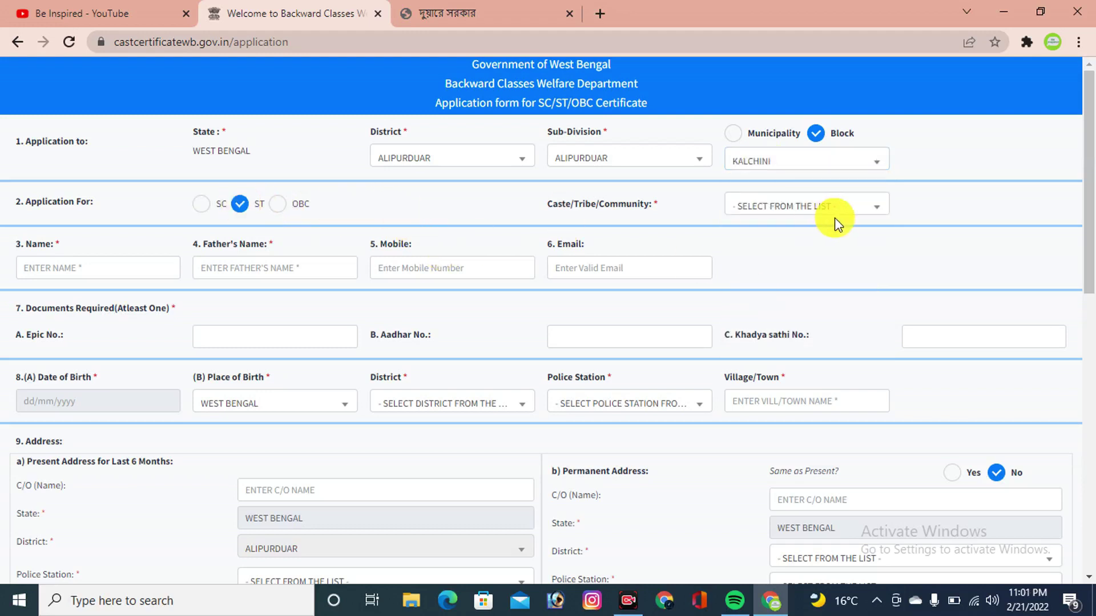
{"action": "left_click", "coordinate": [810, 206]}
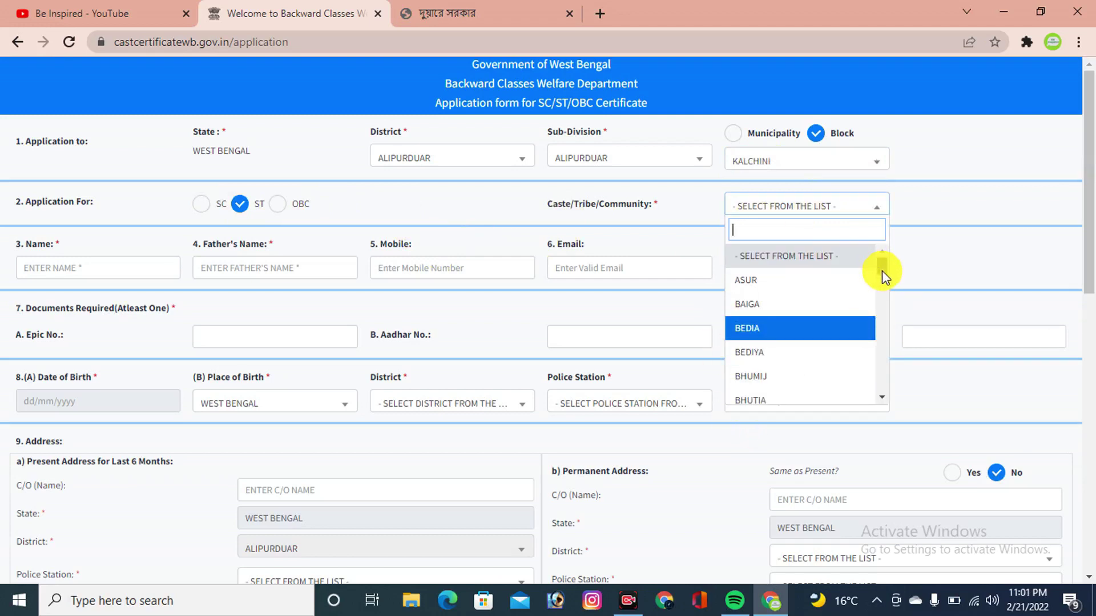
{"action": "left_click_drag", "start_coordinate": [882, 270], "coordinate": [885, 310]}
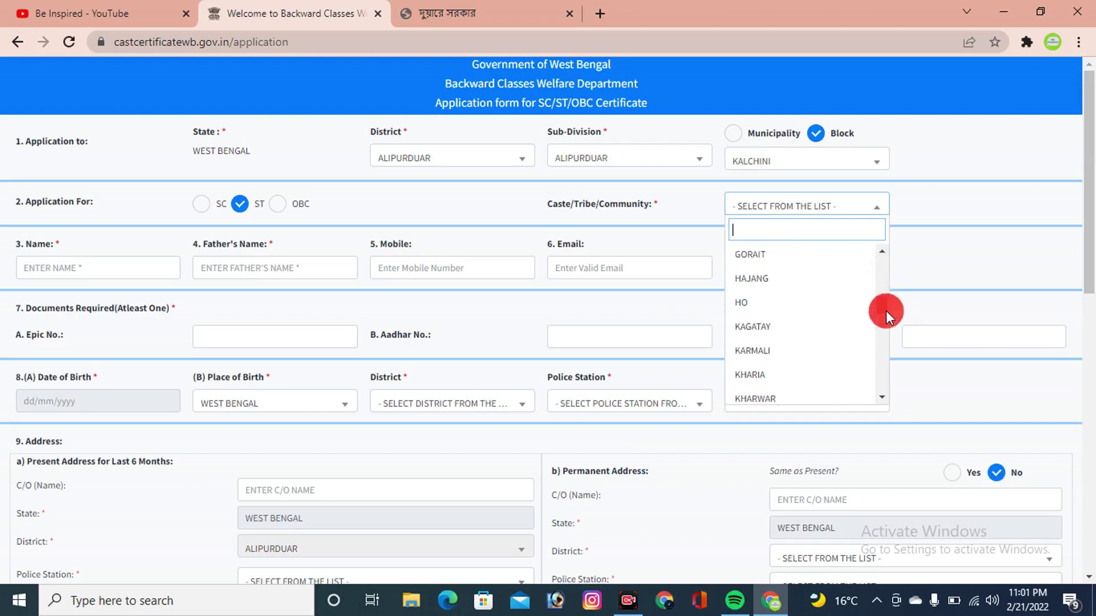
{"action": "left_click", "coordinate": [778, 350]}
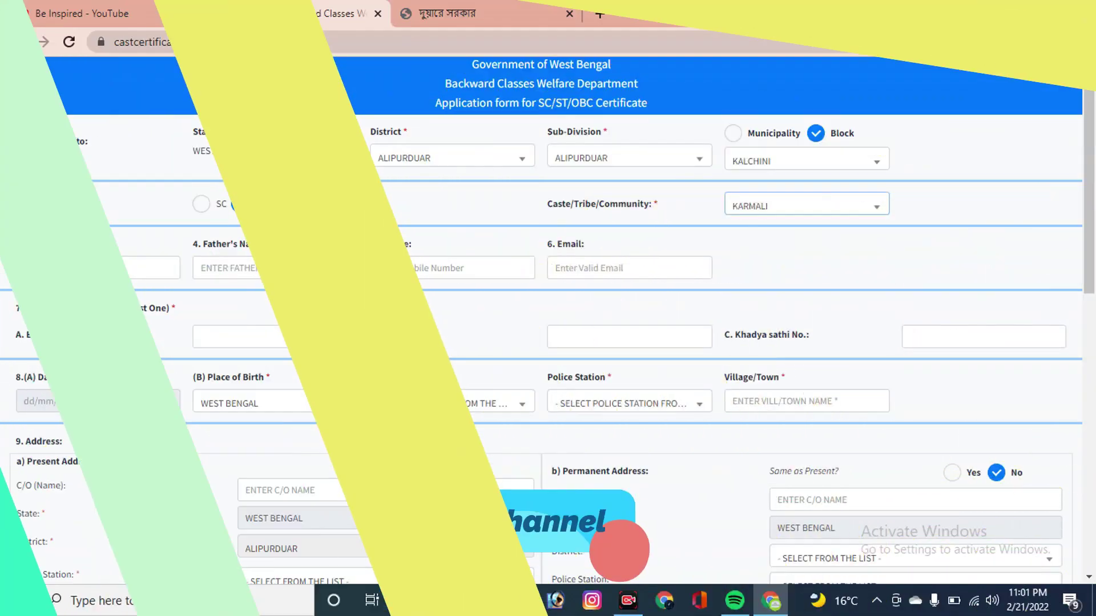
Fill in the applicant's name and the father's name.
{"action": "left_click", "coordinate": [78, 269]}
{"action": "type", "text": "SHYAM"}
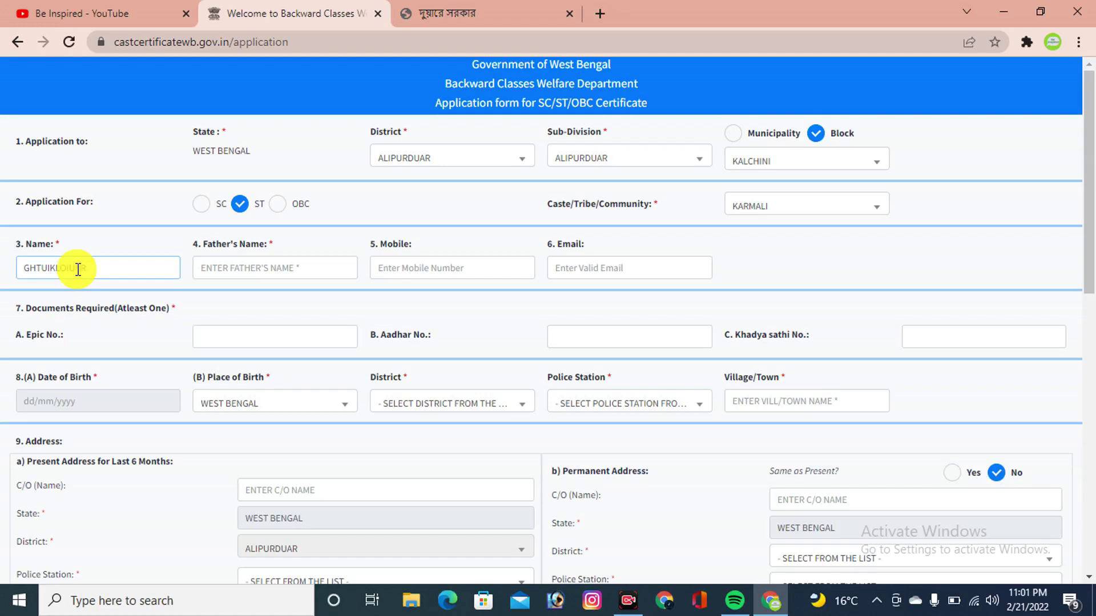
{"action": "left_click", "coordinate": [264, 266]}
{"action": "type", "text": "HTYUOO"}
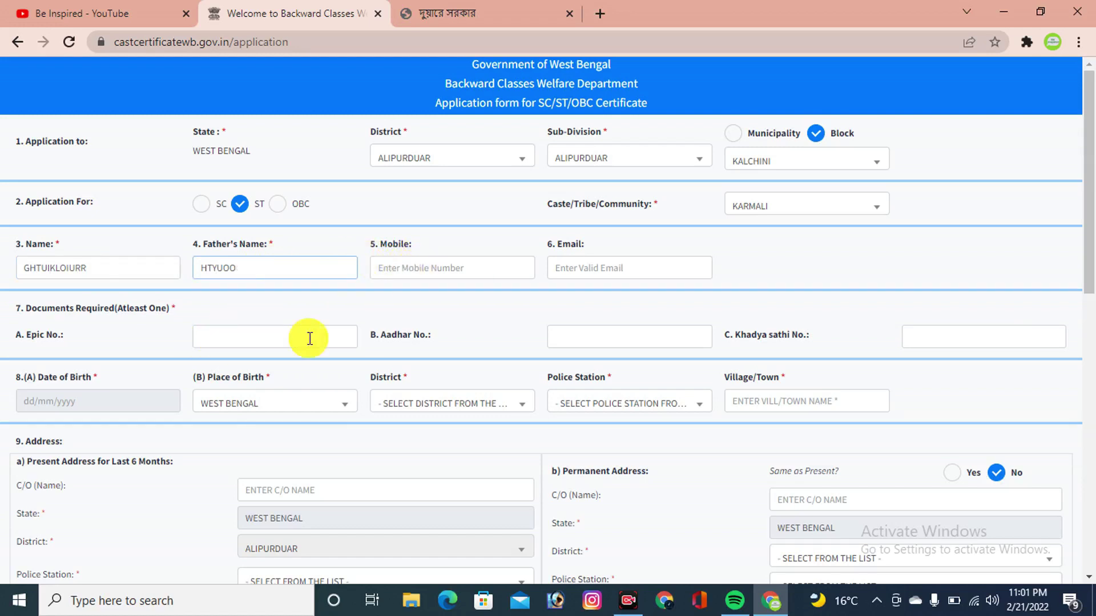
{"action": "left_click", "coordinate": [580, 337]}
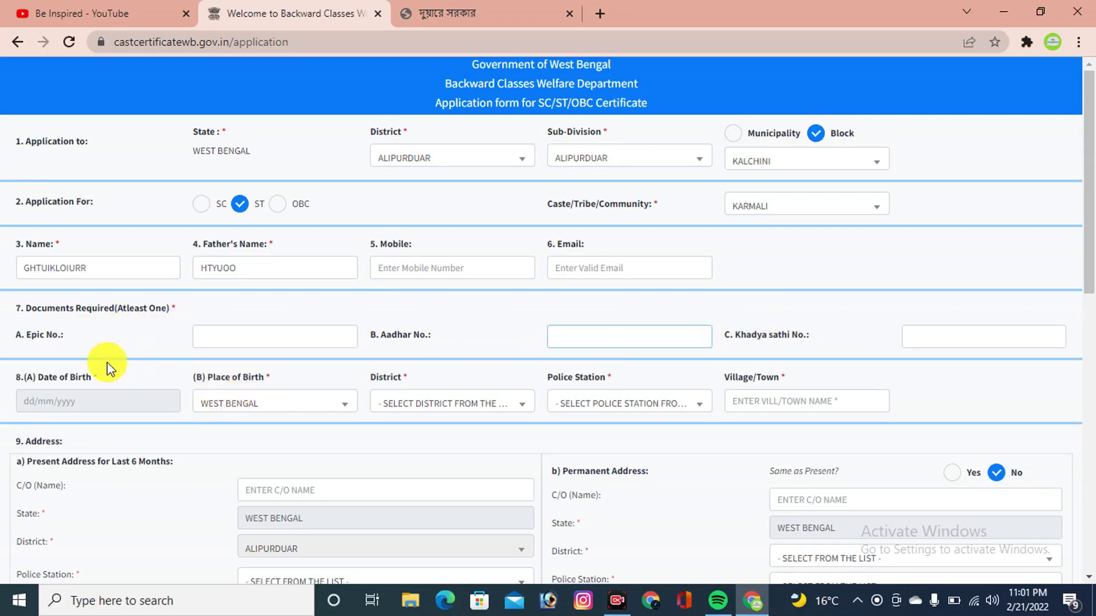
{"action": "left_click", "coordinate": [27, 336]}
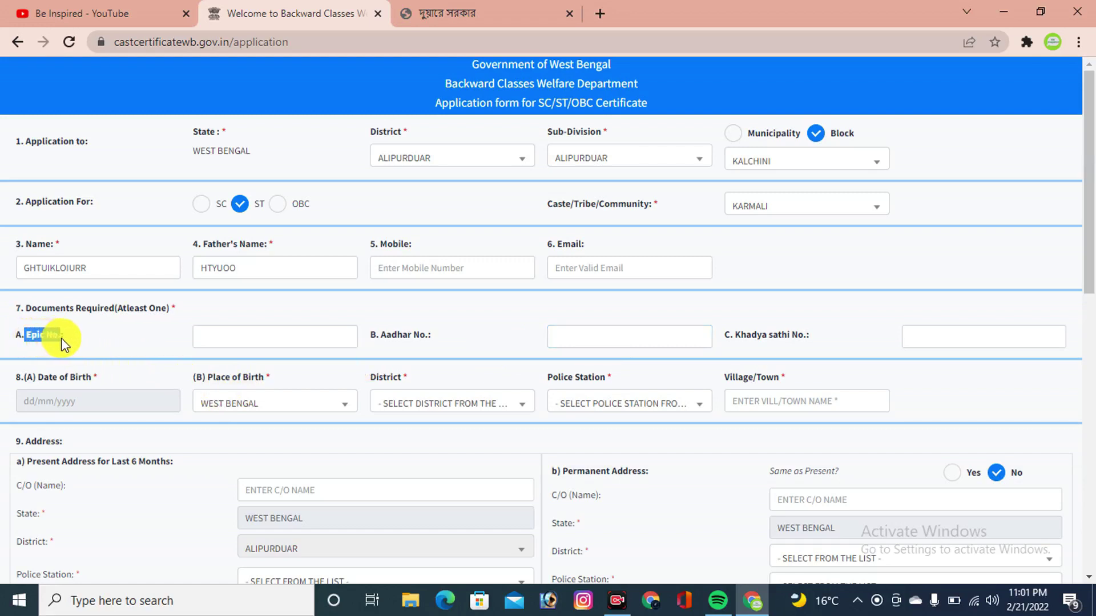
{"action": "left_click", "coordinate": [80, 339]}
{"action": "left_click_drag", "start_coordinate": [81, 339], "coordinate": [15, 337]}
{"action": "left_click", "coordinate": [105, 338]}
{"action": "left_click", "coordinate": [100, 345]}
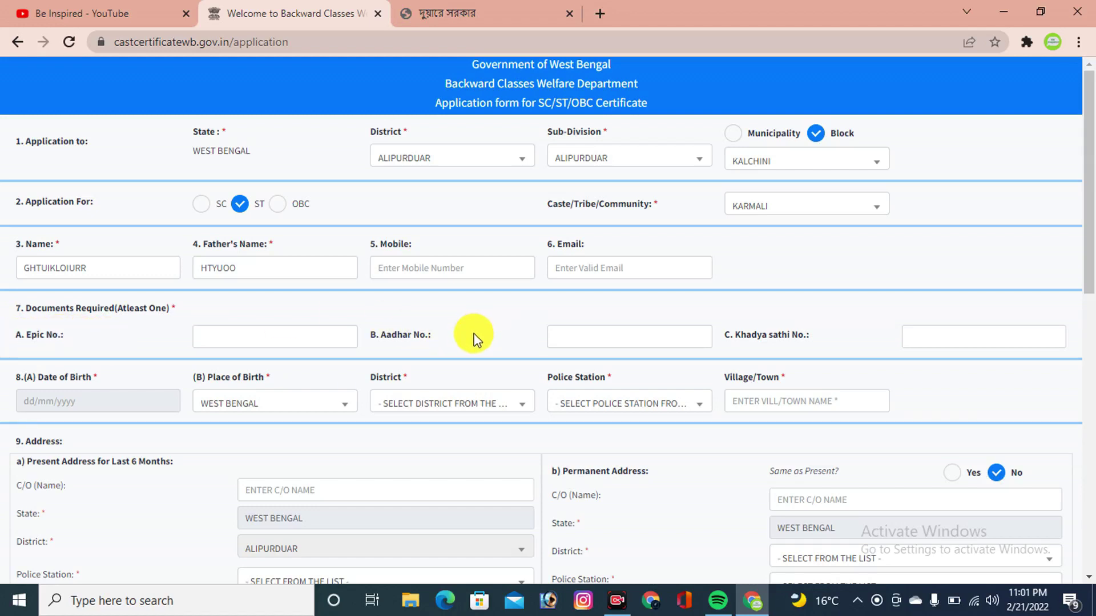
Enter the applicant's Aadhaar number as the required document and choose the date of birth.
{"action": "left_click", "coordinate": [561, 341]}
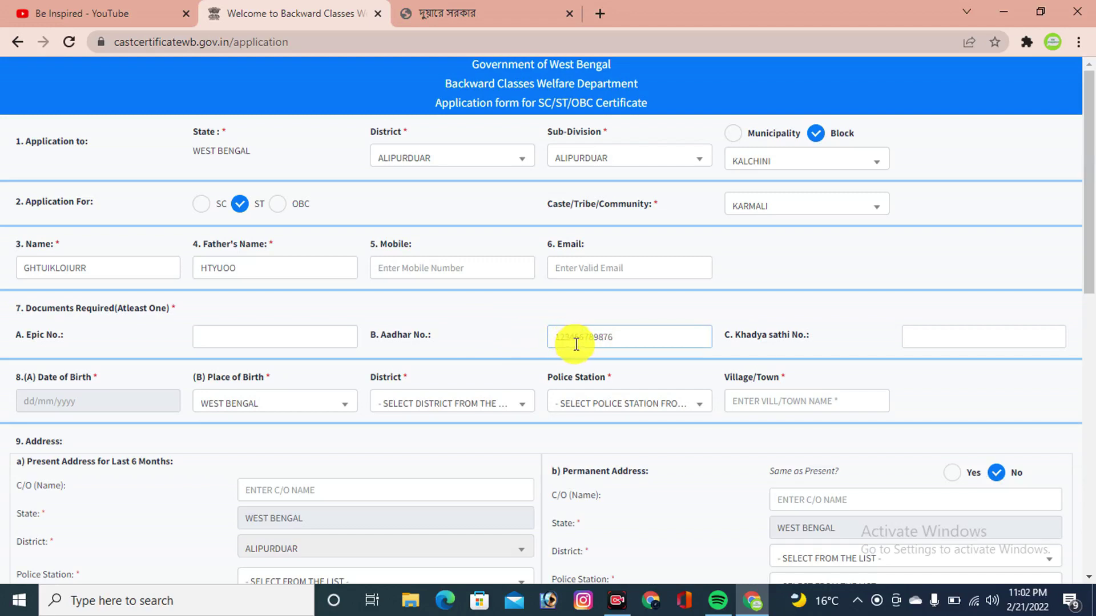
{"action": "left_click", "coordinate": [89, 405]}
{"action": "left_click", "coordinate": [123, 433]}
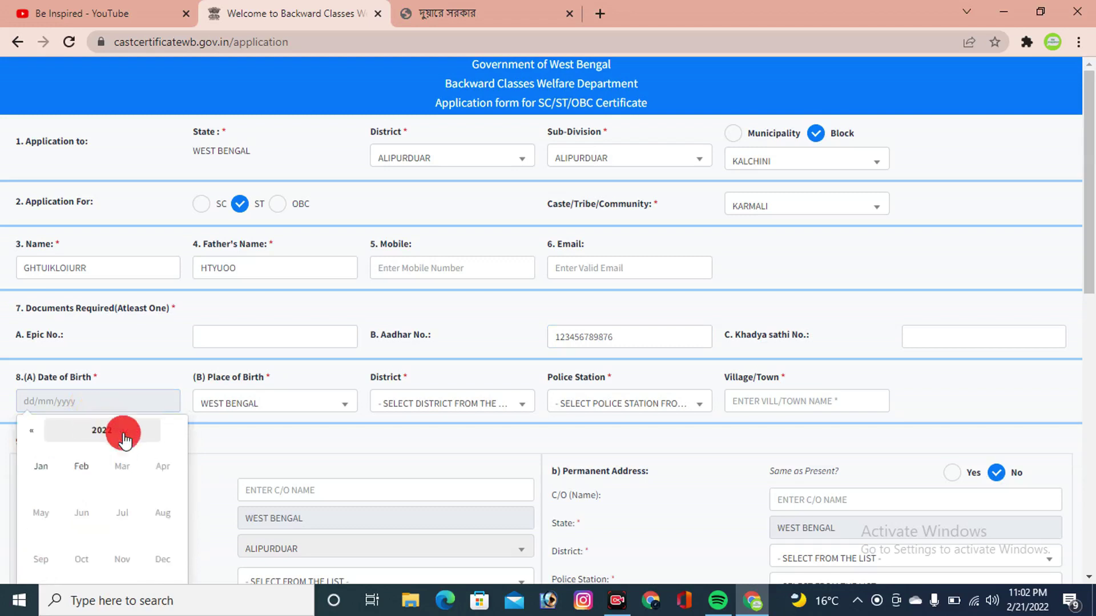
{"action": "left_click", "coordinate": [31, 432]}
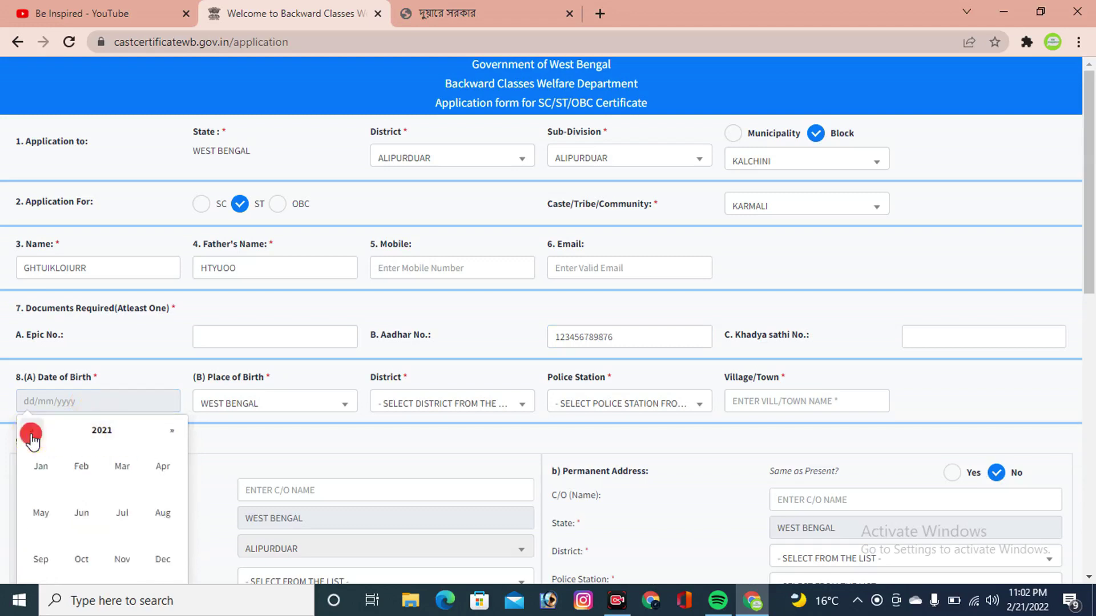
{"action": "left_click", "coordinate": [96, 431]}
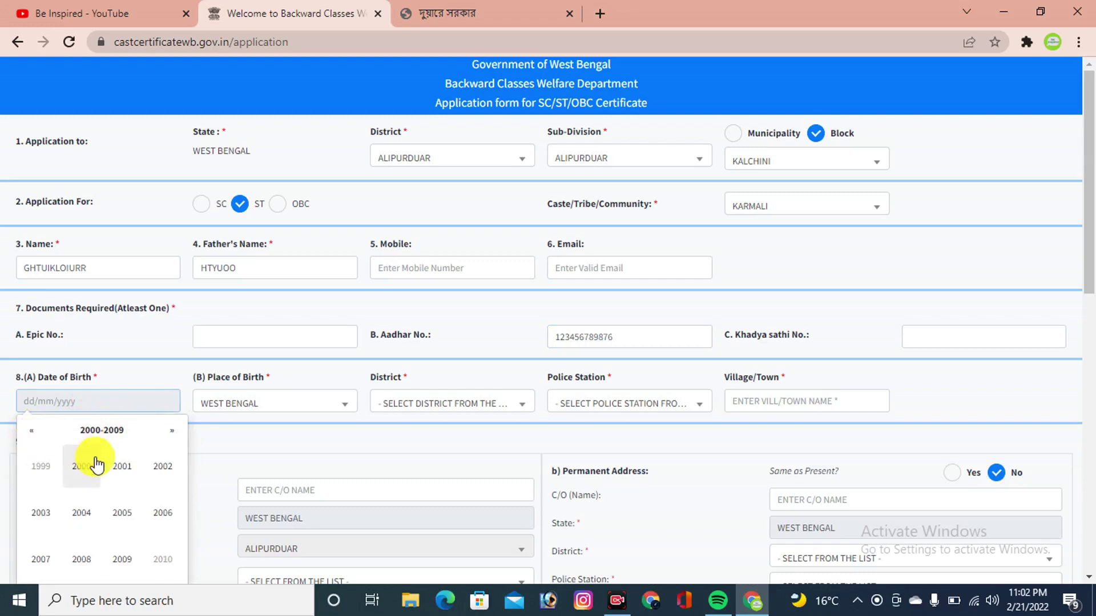
{"action": "left_click", "coordinate": [83, 467]}
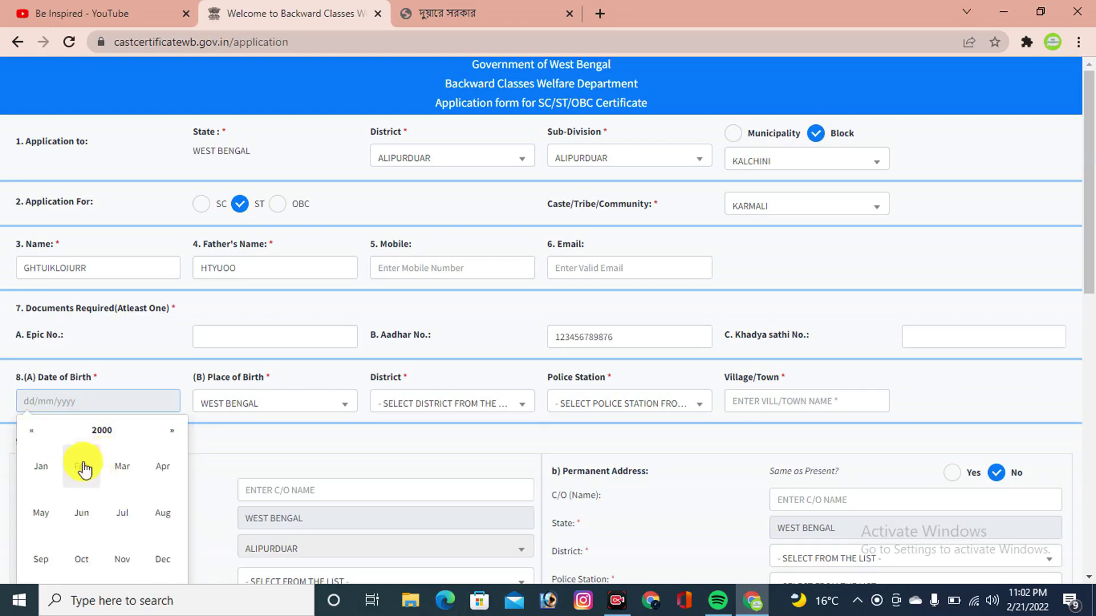
{"action": "left_click", "coordinate": [78, 465]}
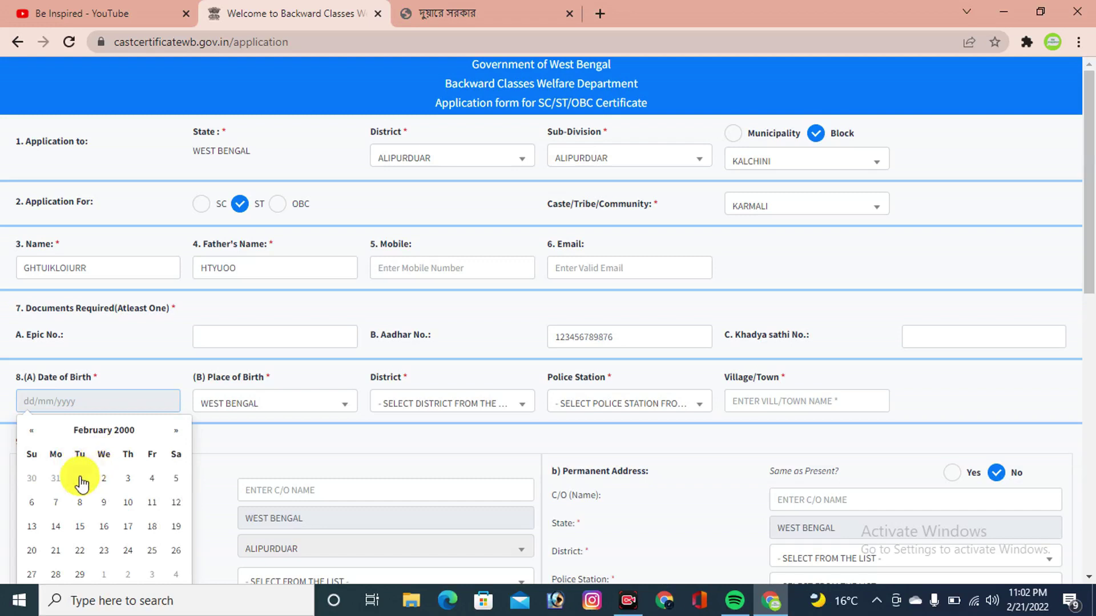
{"action": "left_click", "coordinate": [80, 479]}
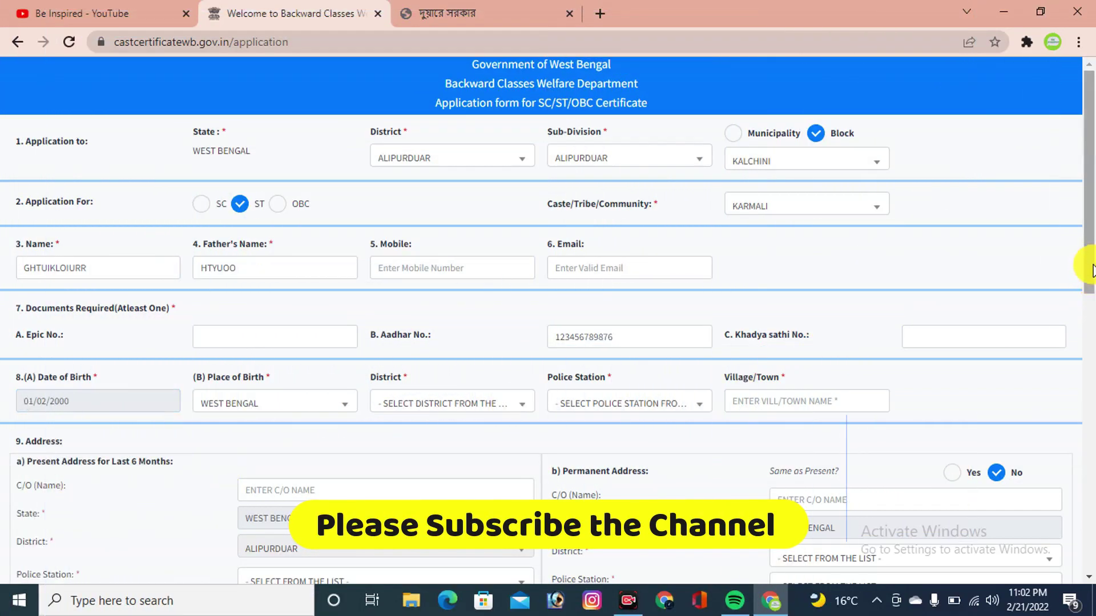
Set the place of birth's district and police station to ALIPURDUAR and fill in the village/town name.
{"action": "left_click_drag", "start_coordinate": [1084, 257], "coordinate": [1087, 306]}
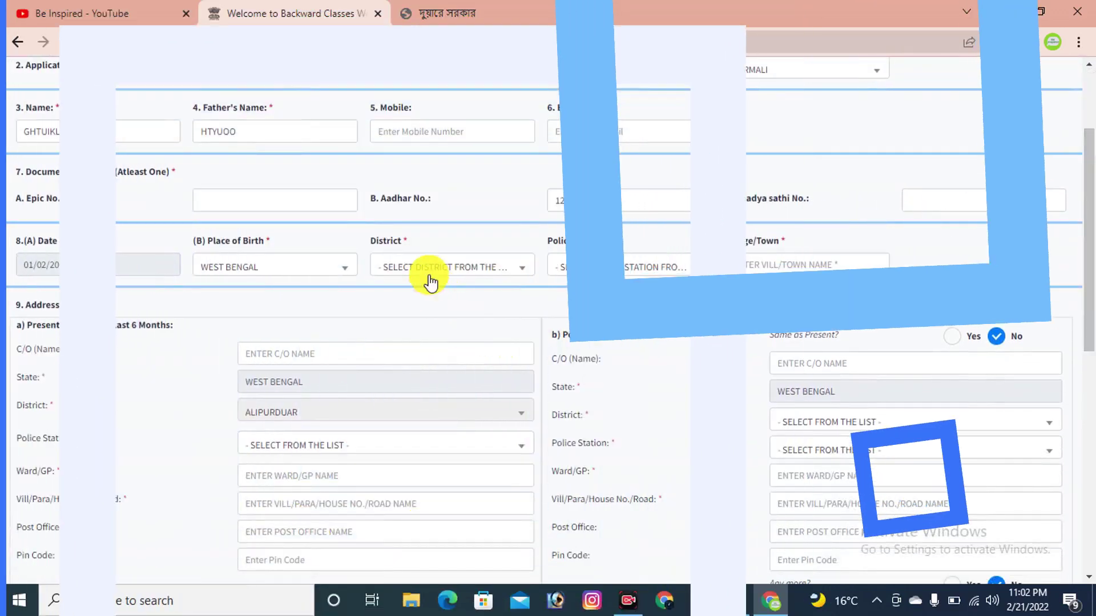
{"action": "left_click", "coordinate": [425, 275]}
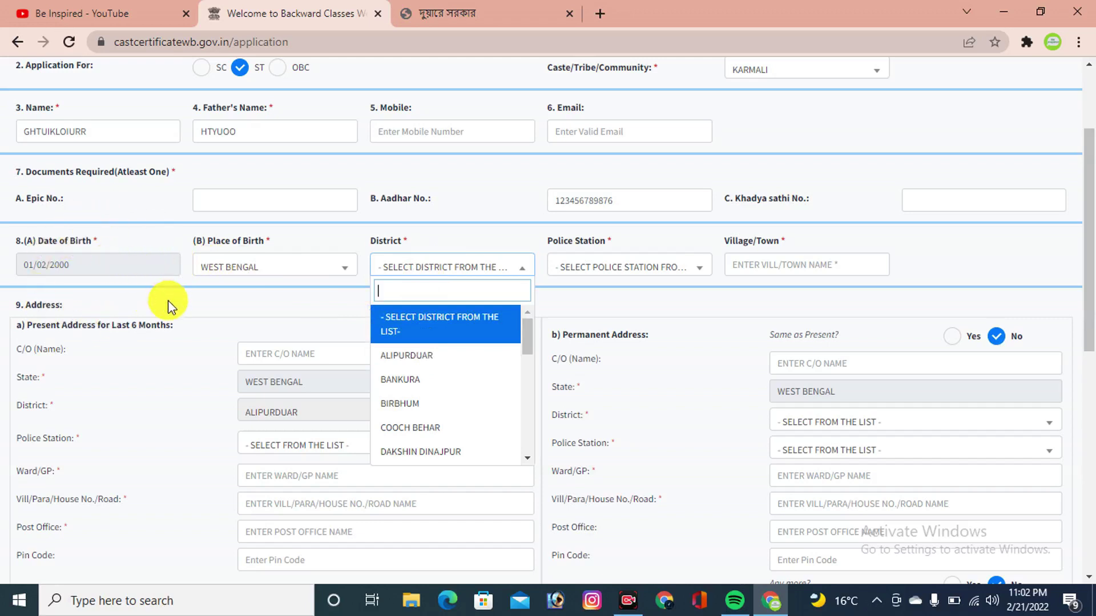
{"action": "left_click", "coordinate": [403, 354]}
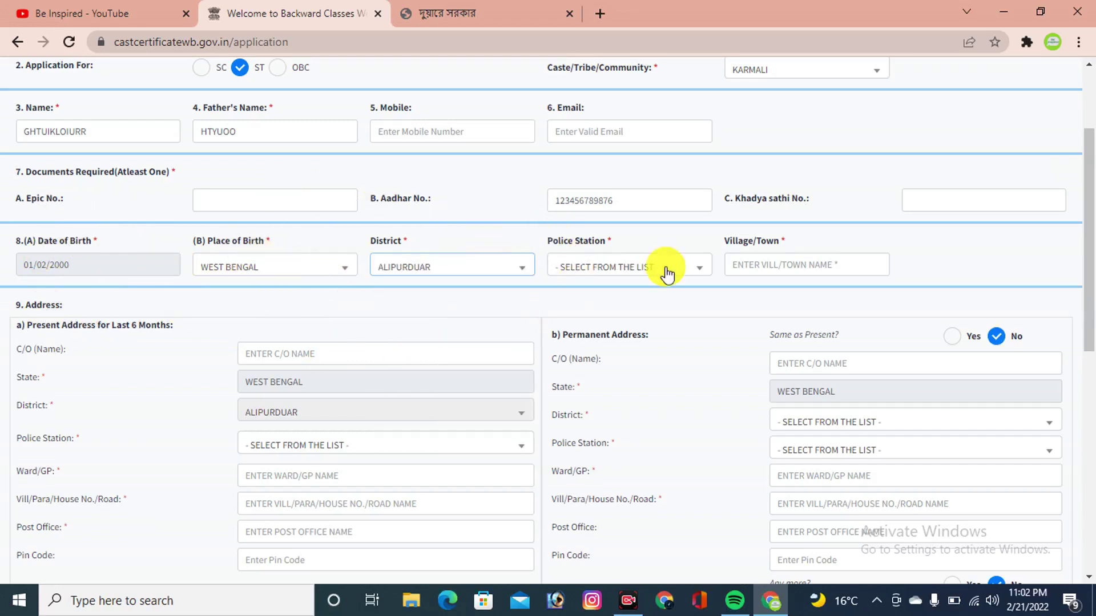
{"action": "left_click", "coordinate": [640, 264]}
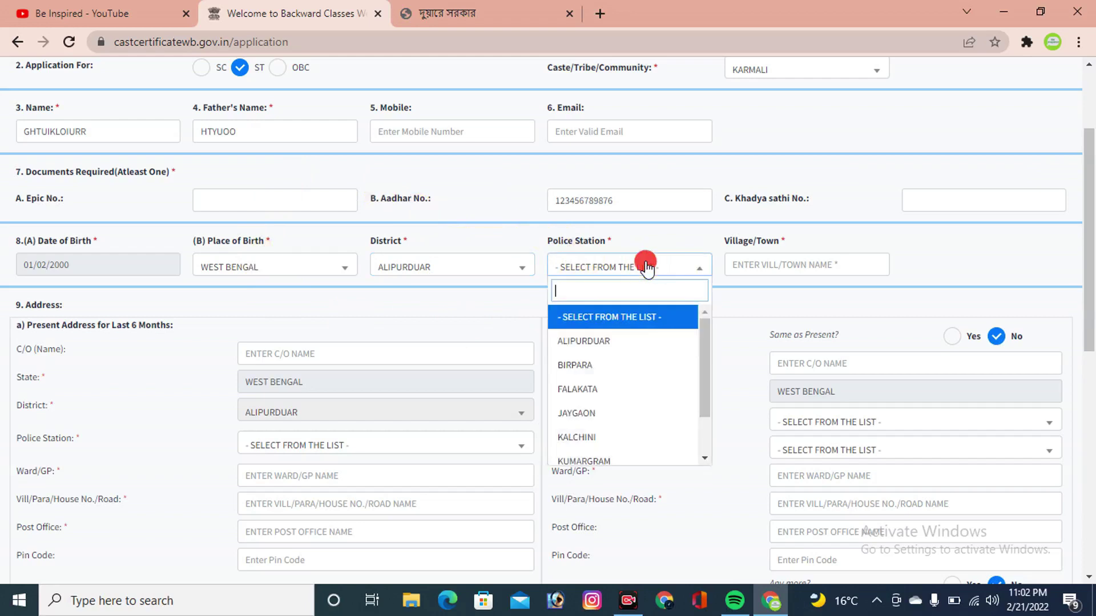
{"action": "left_click", "coordinate": [576, 342]}
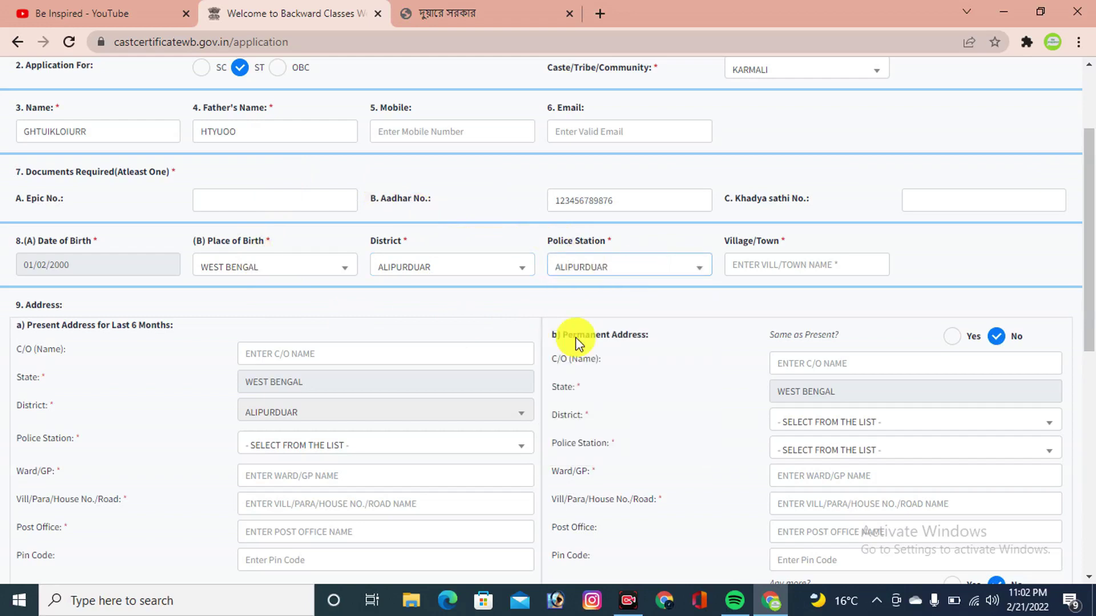
{"action": "left_click", "coordinate": [780, 267]}
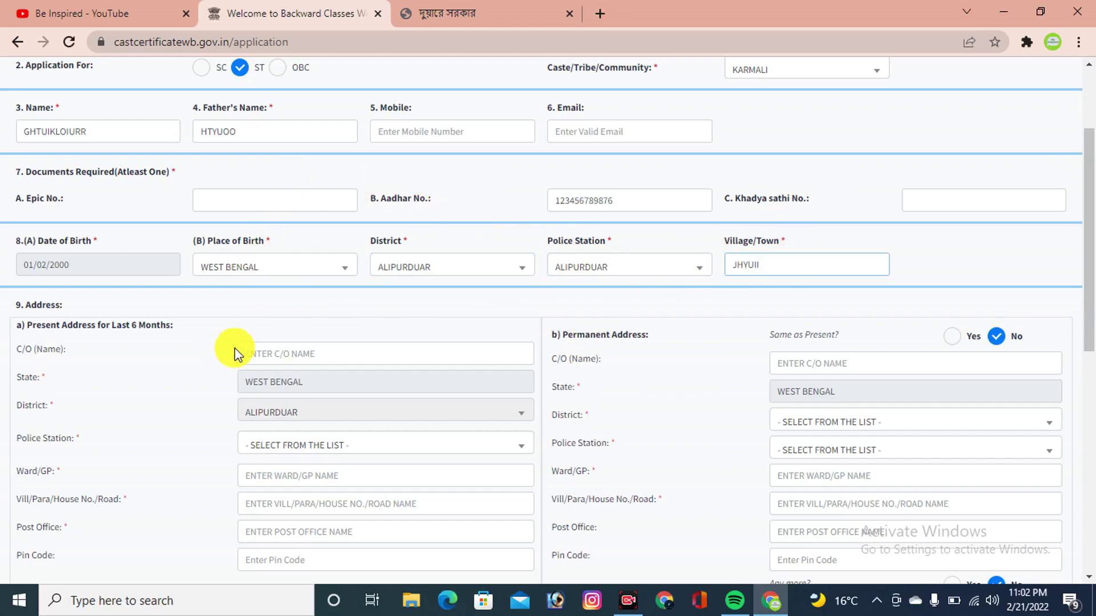
Enter the C/O name for the present address and select ALIPURDUAR as its police station.
{"action": "left_click", "coordinate": [260, 358]}
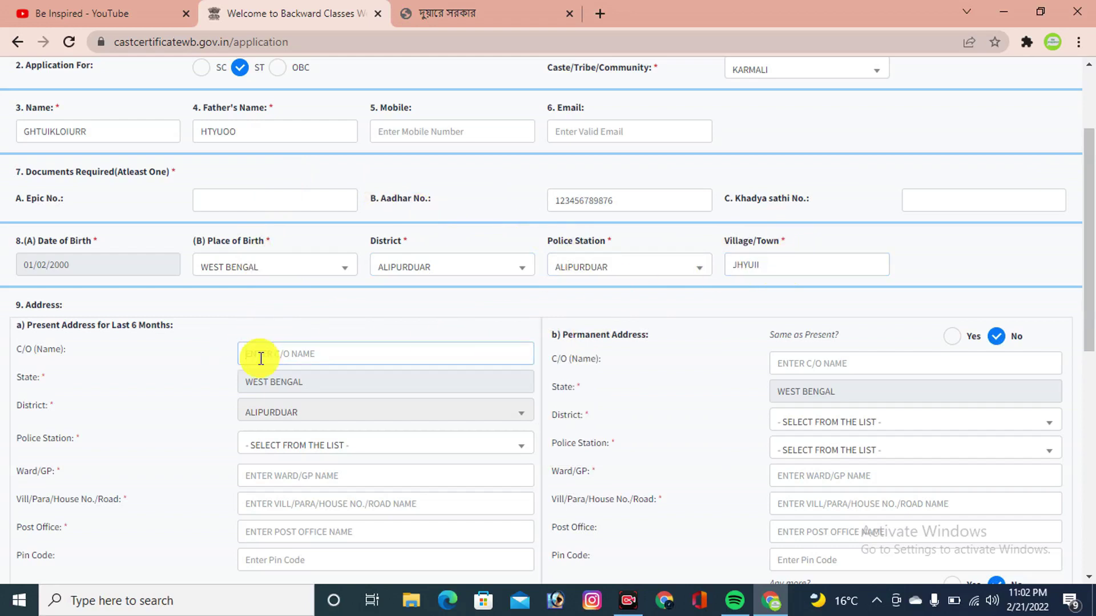
{"action": "type", "text": "GHTYUI"}
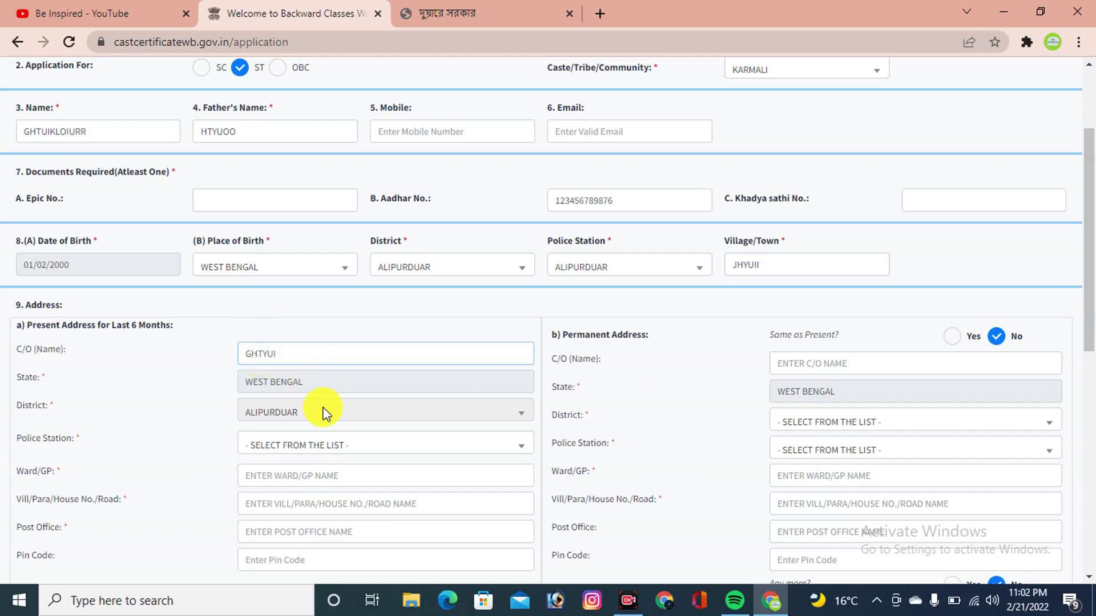
{"action": "left_click", "coordinate": [293, 445]}
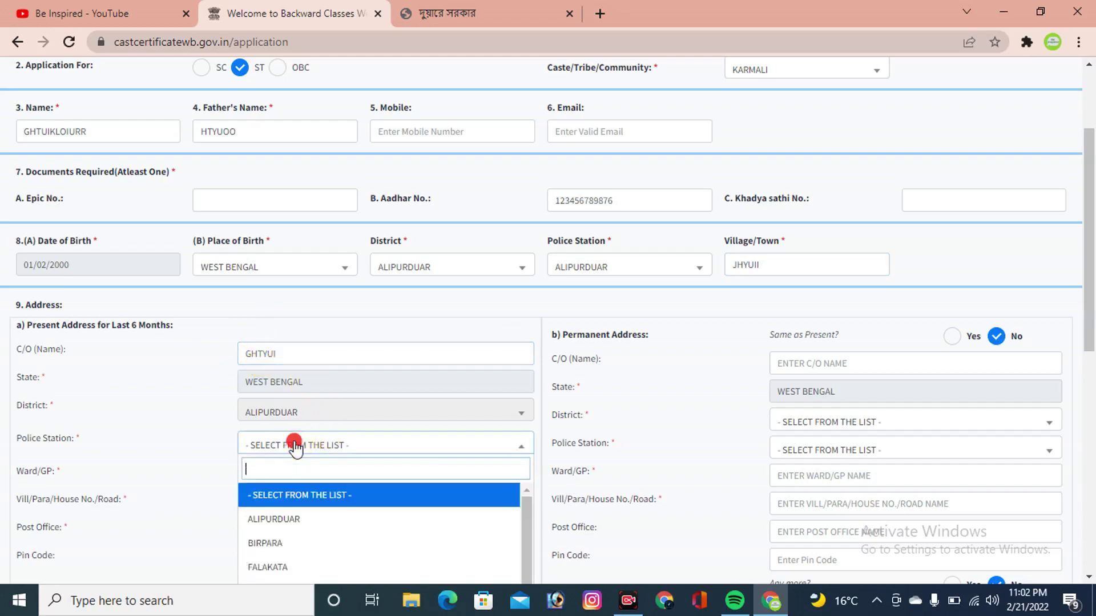
{"action": "left_click", "coordinate": [285, 520]}
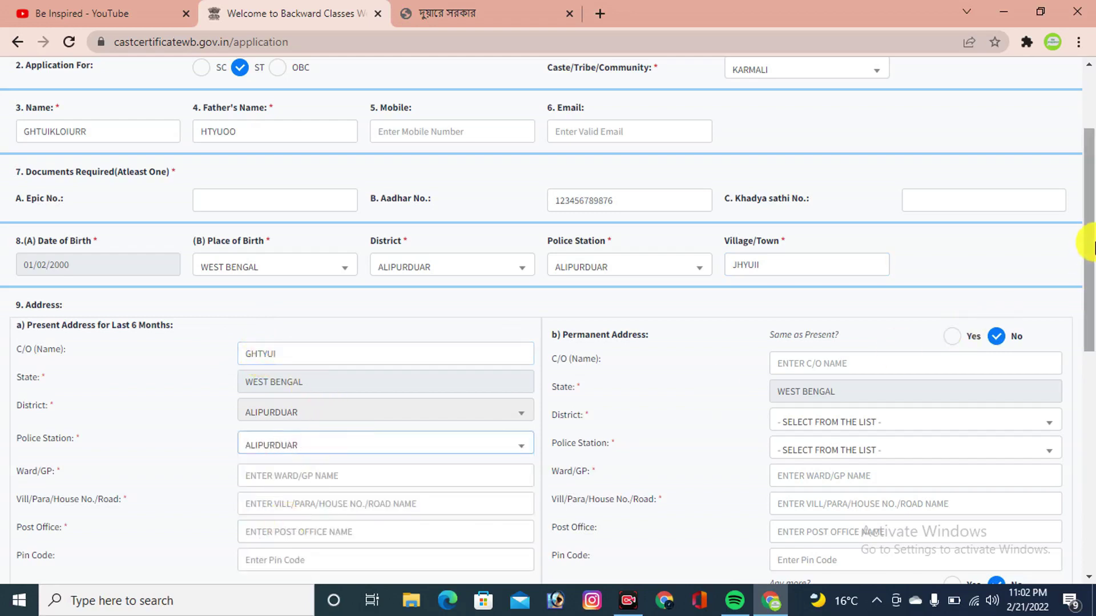
Fill in the present address's ward/GP, village/road, post office and pin code, and mark the permanent address as same as present.
{"action": "left_click_drag", "start_coordinate": [1087, 232], "coordinate": [1087, 302]}
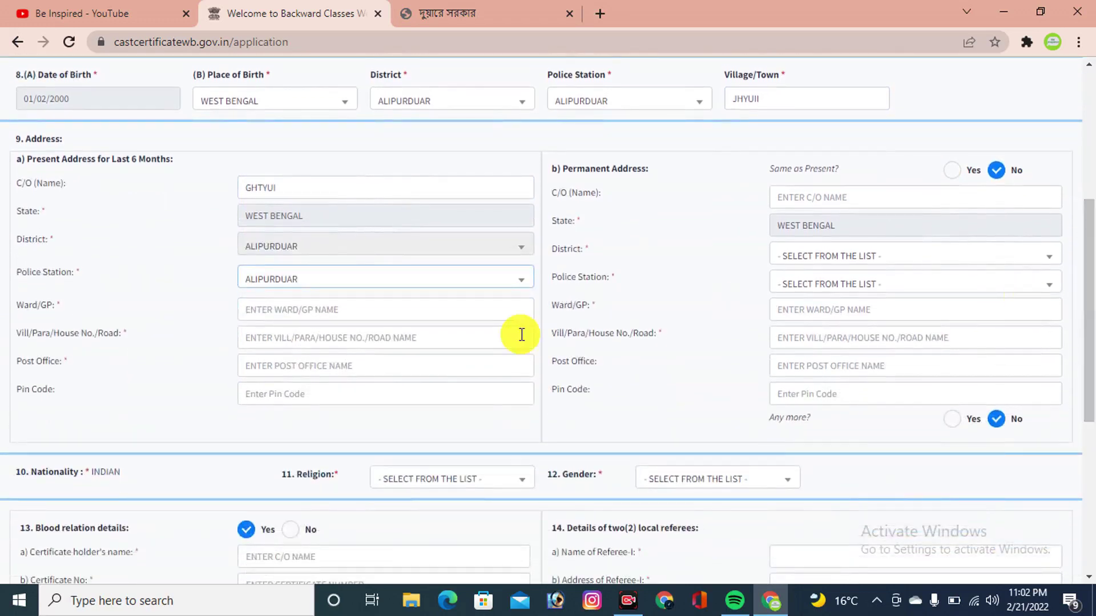
{"action": "left_click", "coordinate": [315, 311]}
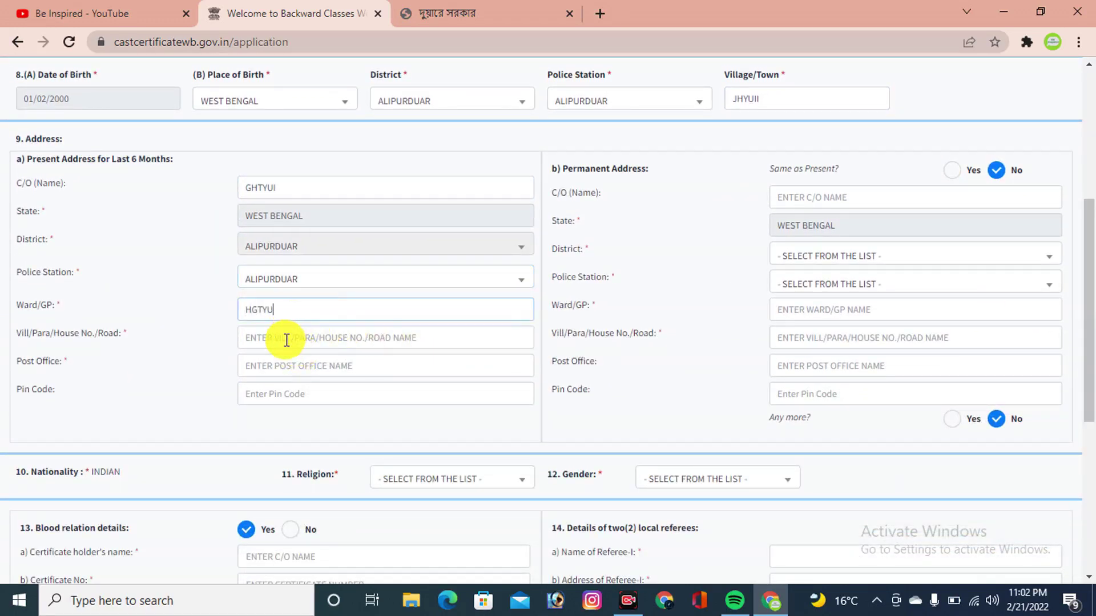
{"action": "left_click", "coordinate": [287, 340]}
{"action": "type", "text": "HGTYU"}
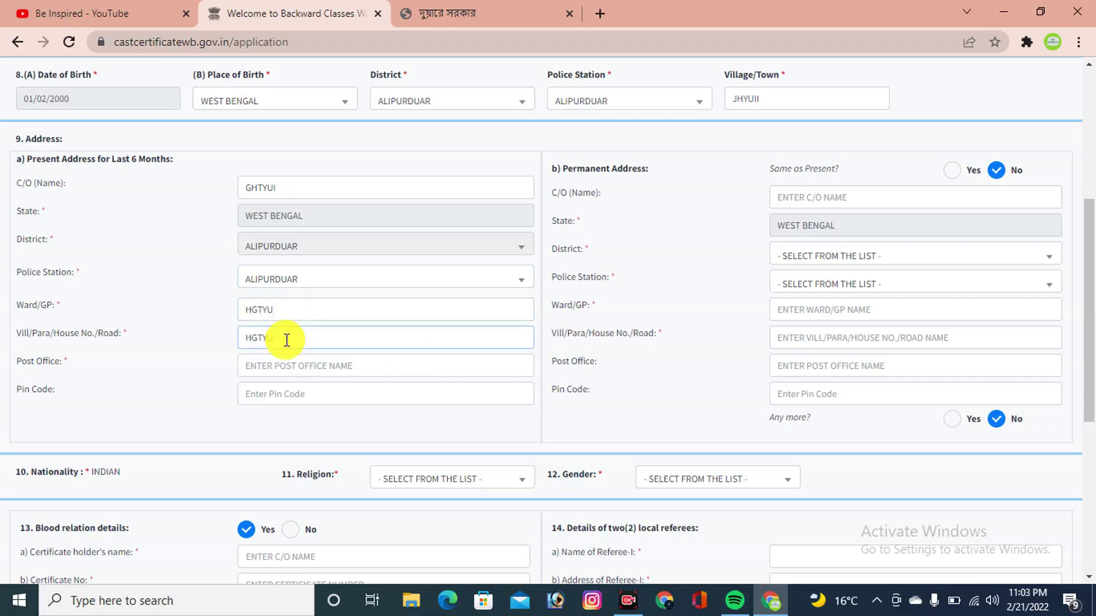
{"action": "left_click", "coordinate": [279, 370]}
{"action": "type", "text": "GH"}
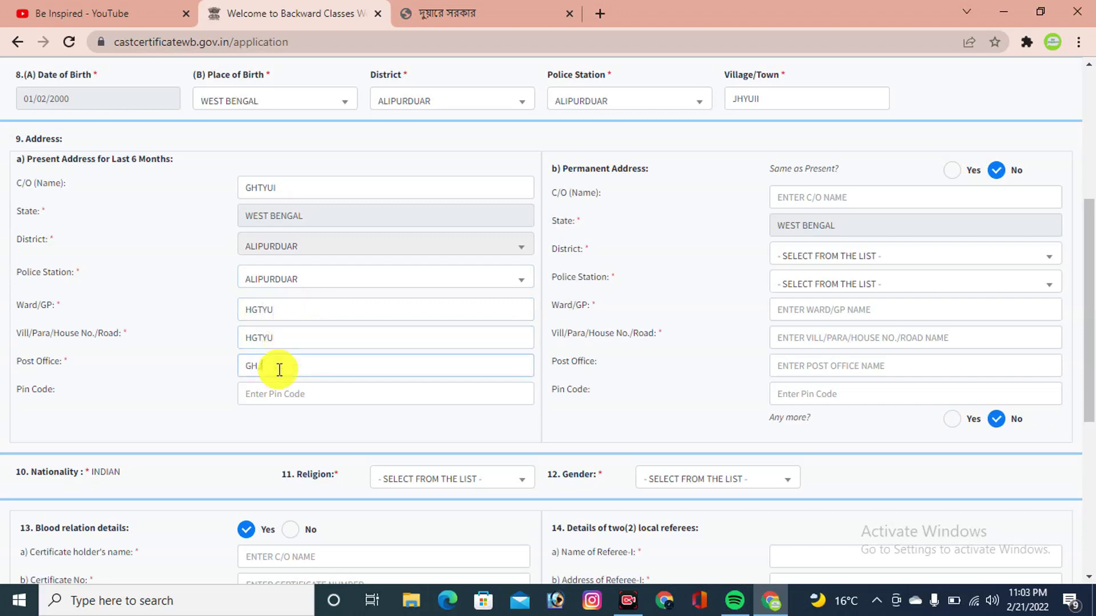
{"action": "type", "text": "J"}
{"action": "left_click", "coordinate": [275, 394]}
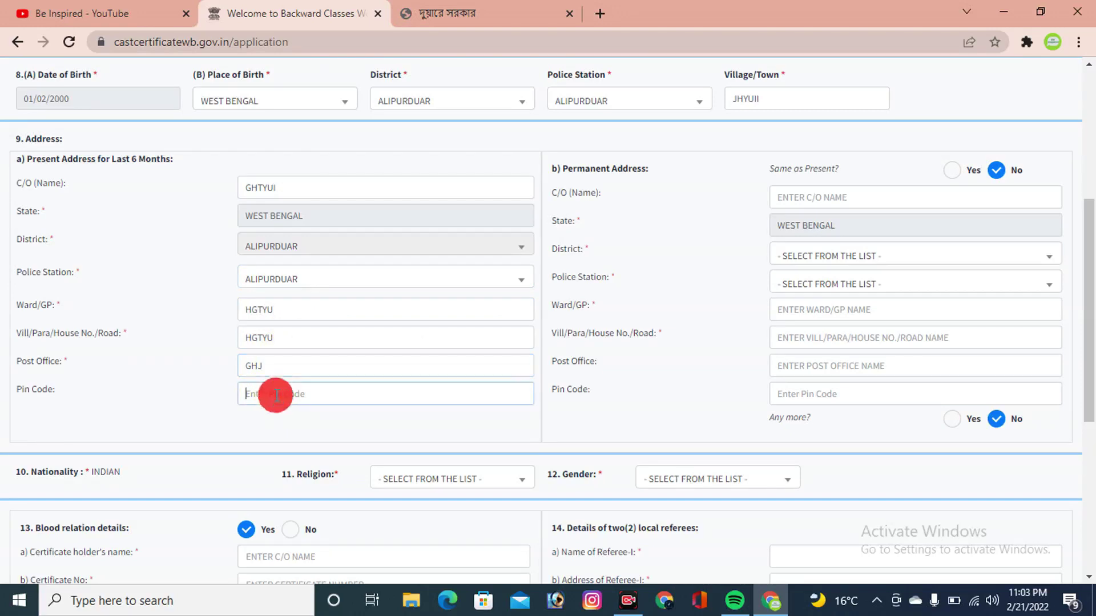
{"action": "type", "text": "734212"}
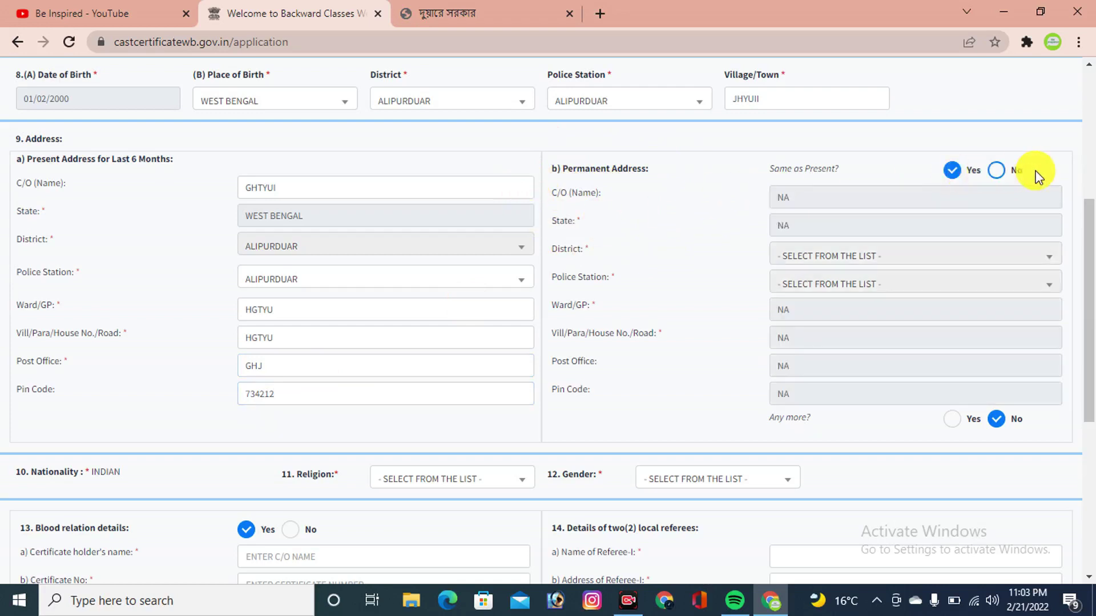
Set the applicant's religion to HINDUISM and the gender to MALE.
{"action": "left_click_drag", "start_coordinate": [1084, 252], "coordinate": [1090, 331]}
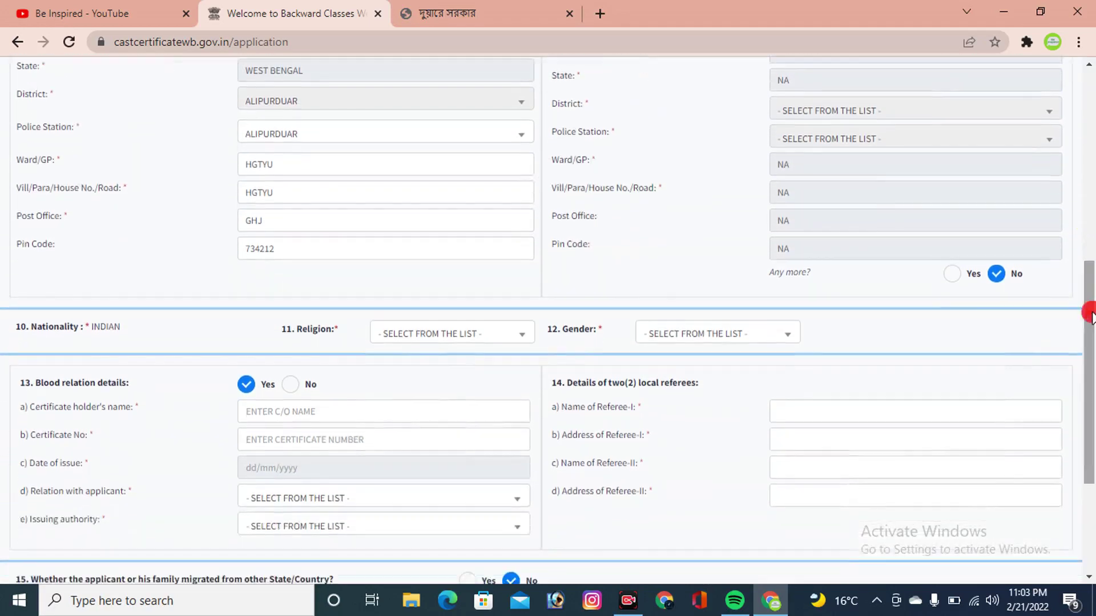
{"action": "left_click", "coordinate": [409, 335]}
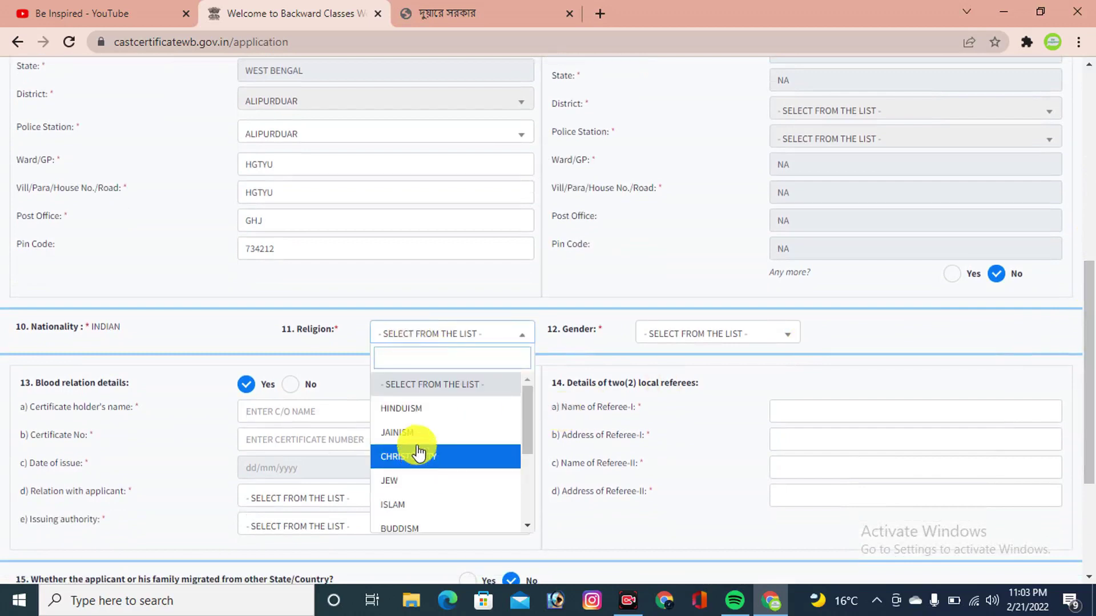
{"action": "left_click", "coordinate": [416, 409]}
{"action": "left_click", "coordinate": [694, 343]}
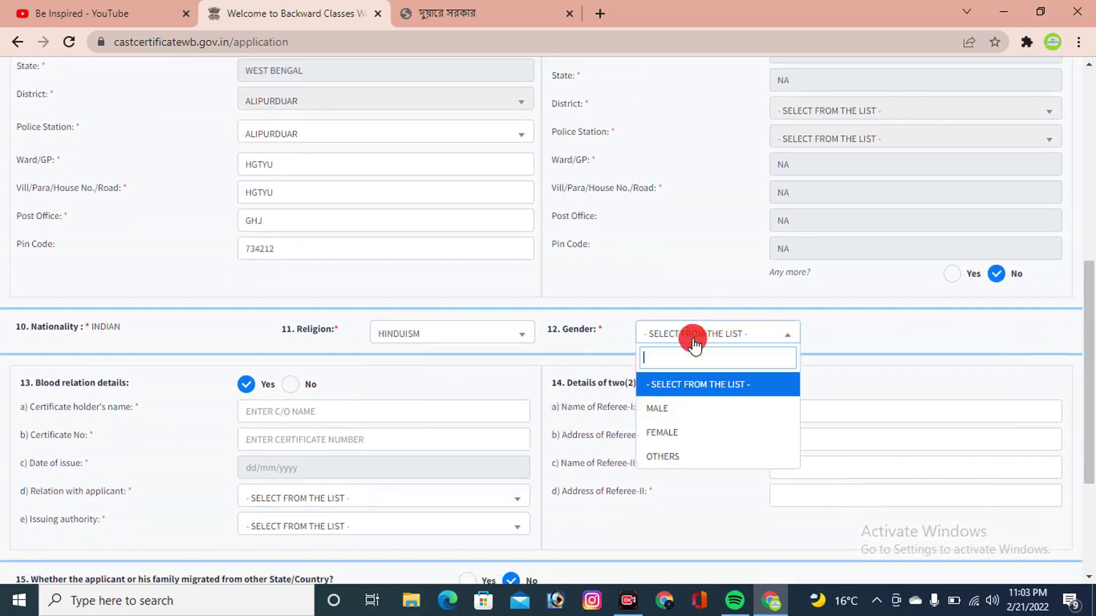
{"action": "left_click", "coordinate": [662, 409]}
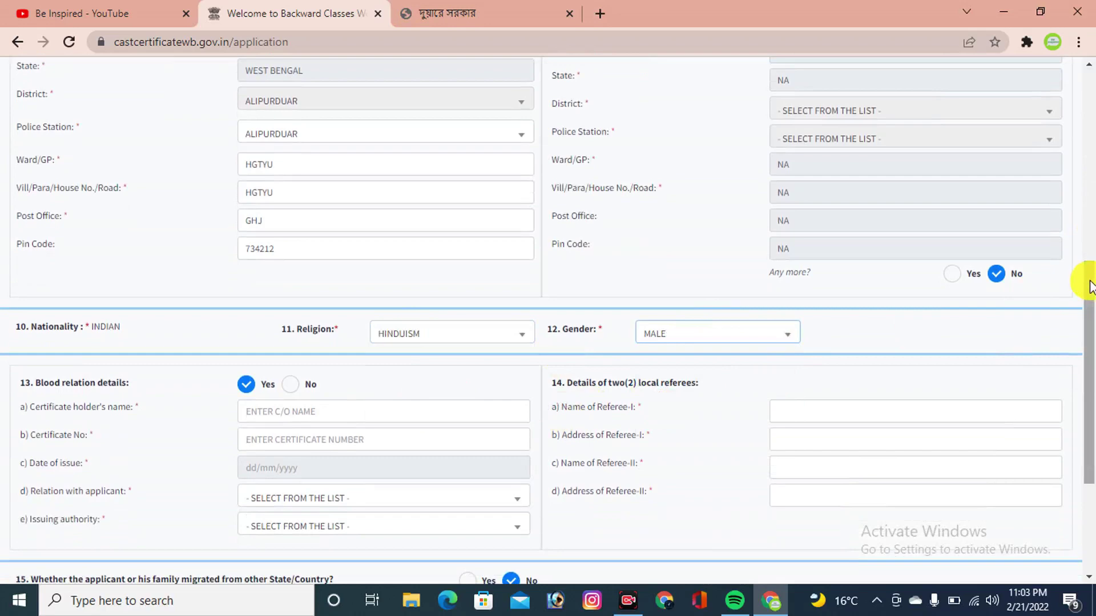
Review the certificate fields under blood relation details and set the blood relation option to No.
{"action": "left_click_drag", "start_coordinate": [1087, 291], "coordinate": [1085, 342]}
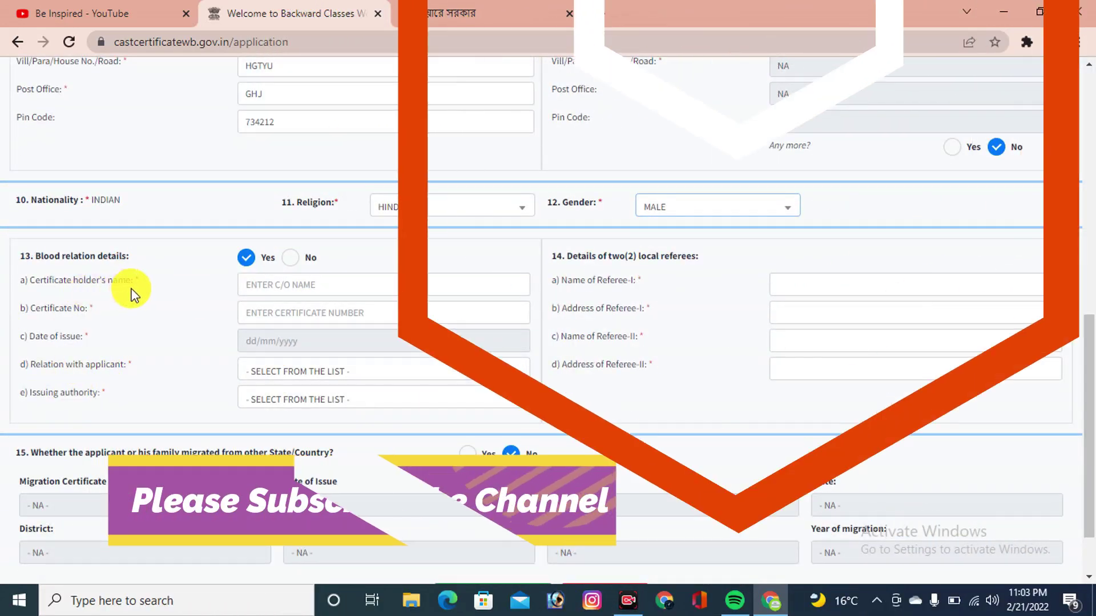
{"action": "left_click_drag", "start_coordinate": [137, 279], "coordinate": [130, 316]}
{"action": "left_click", "coordinate": [131, 316]}
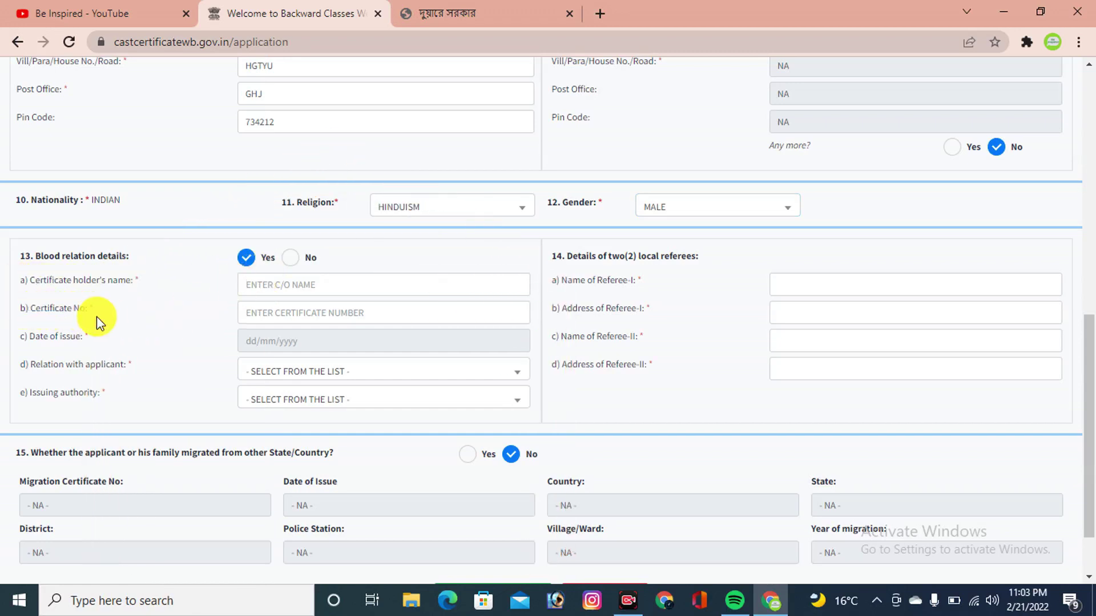
{"action": "left_click_drag", "start_coordinate": [35, 316], "coordinate": [25, 321]}
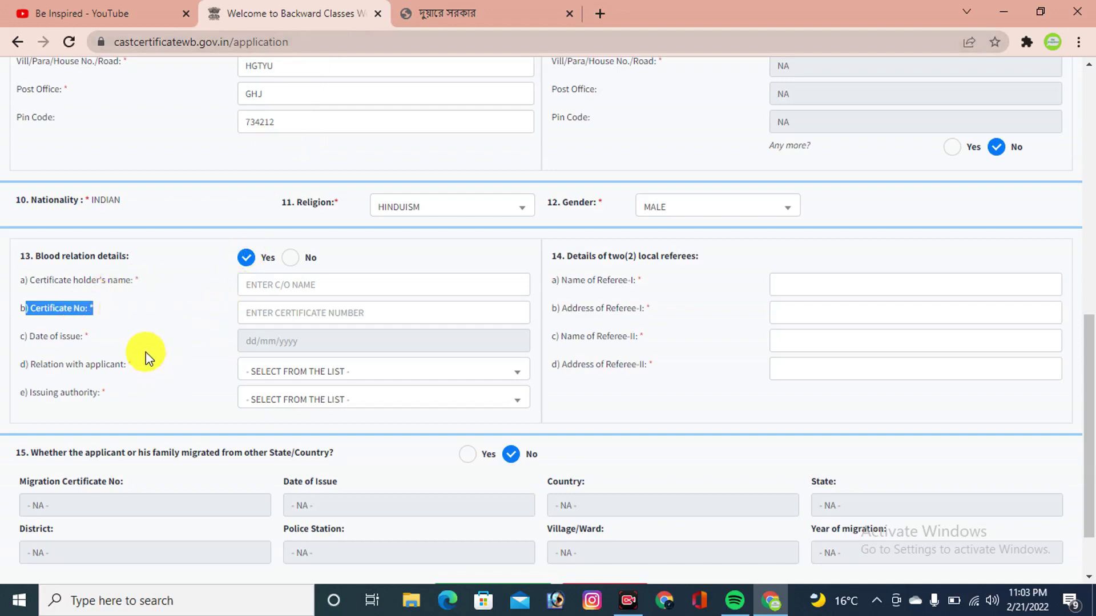
{"action": "left_click_drag", "start_coordinate": [130, 366], "coordinate": [28, 368]}
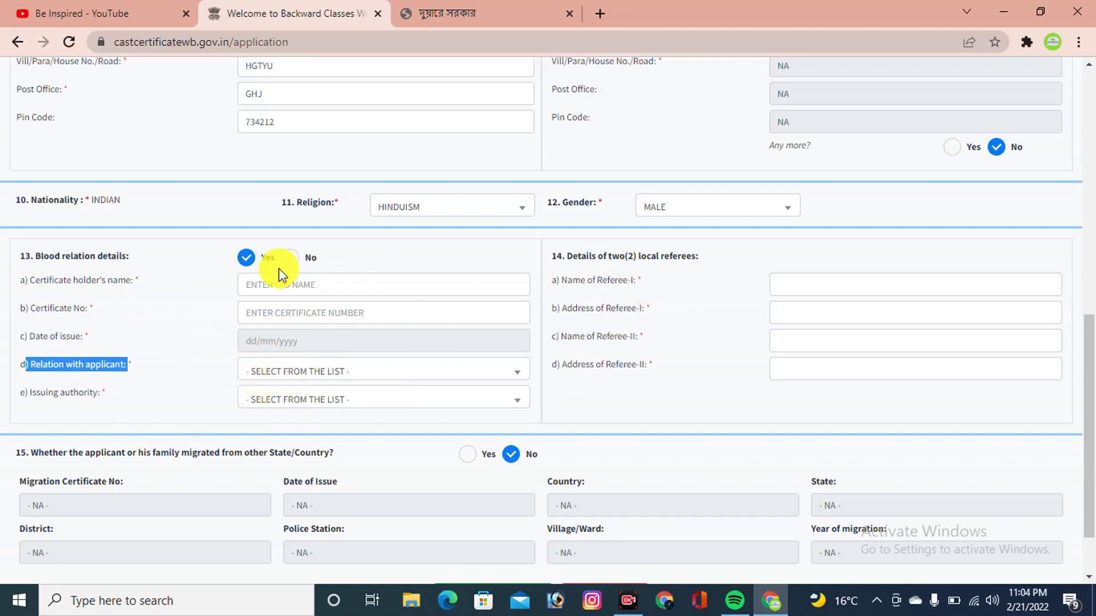
{"action": "left_click", "coordinate": [290, 257]}
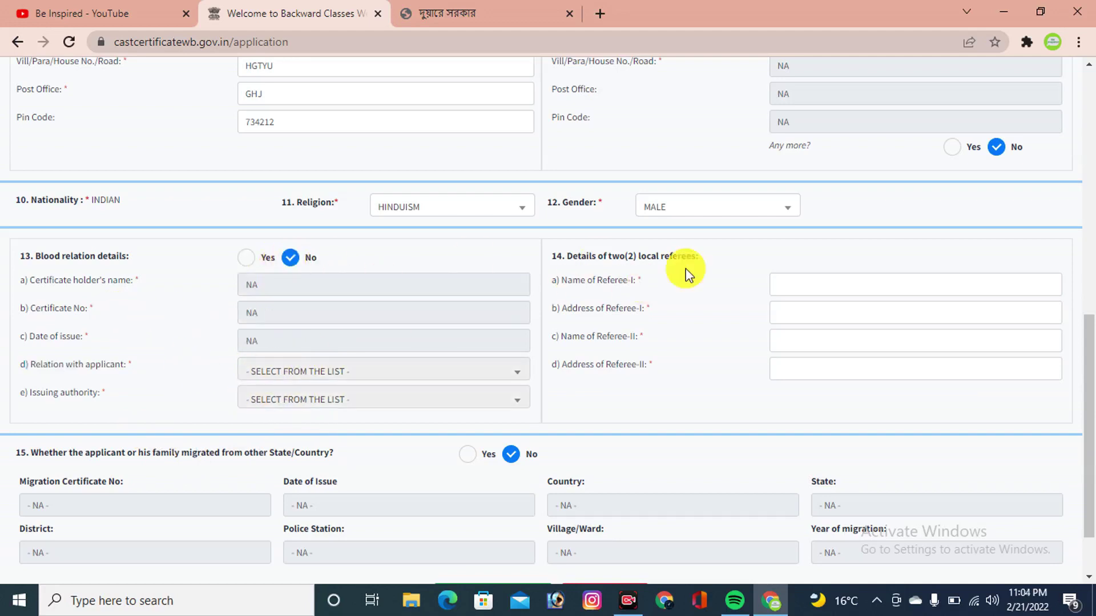
Fill in the names and addresses of the two local referees.
{"action": "left_click", "coordinate": [803, 287]}
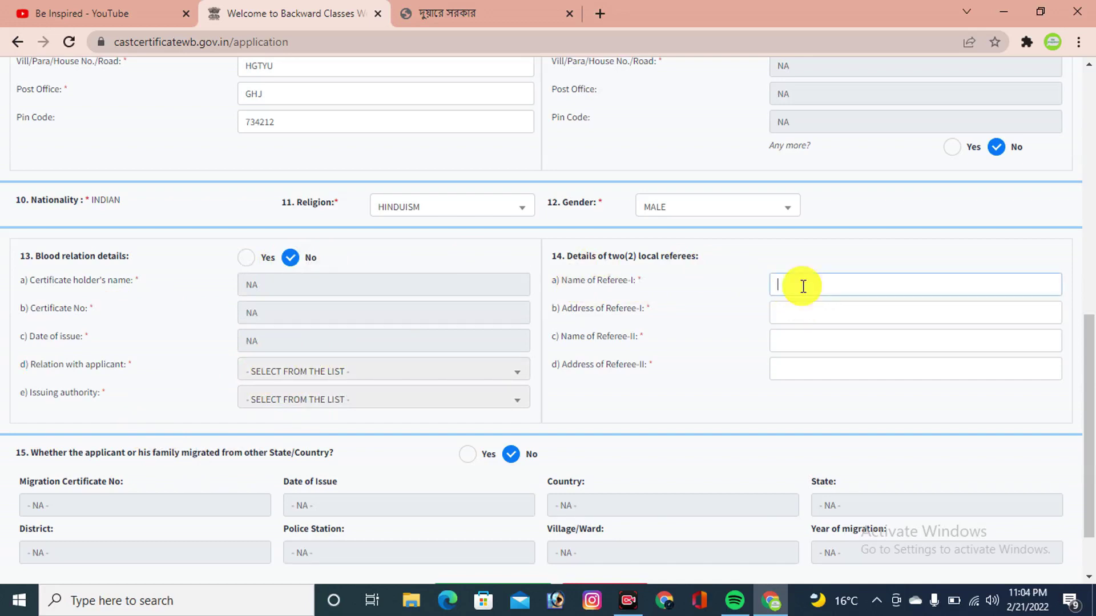
{"action": "left_click", "coordinate": [800, 314]}
{"action": "type", "text": "JHYU"}
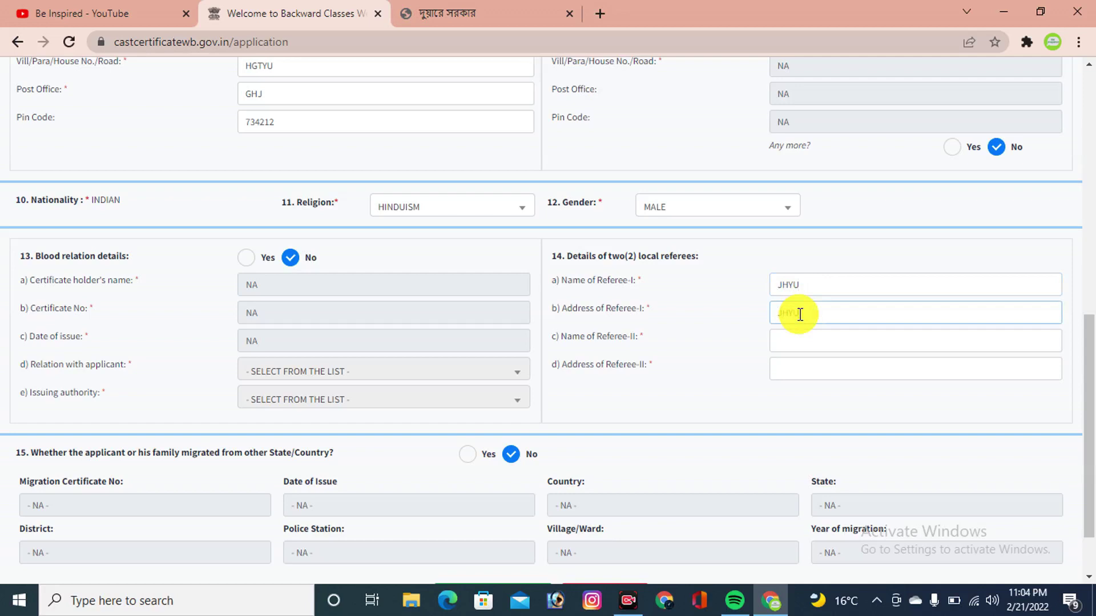
{"action": "left_click", "coordinate": [792, 343]}
{"action": "type", "text": "JHYU"}
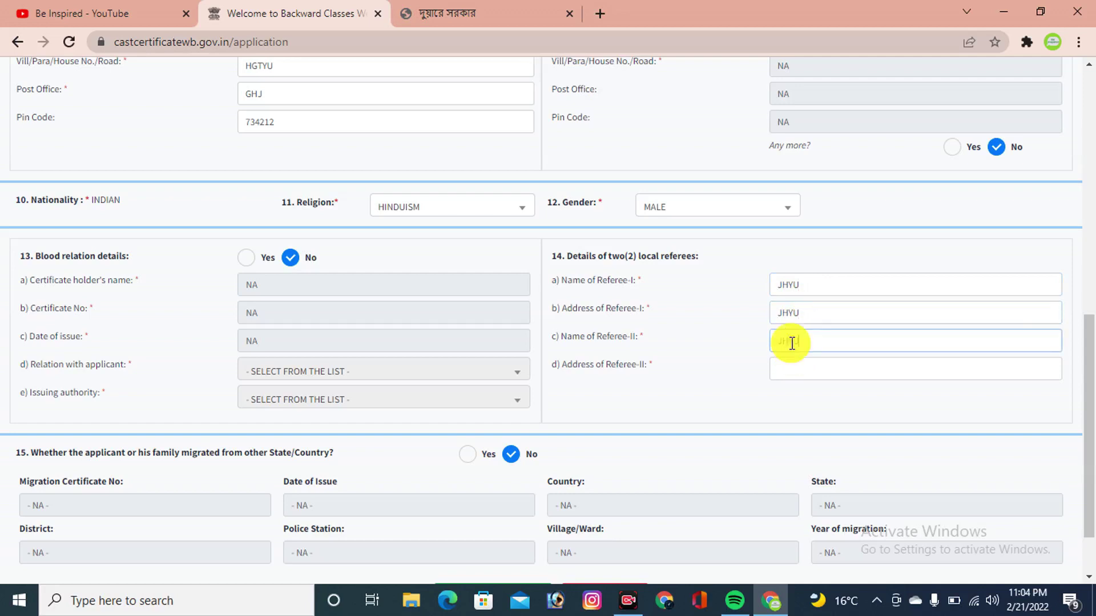
{"action": "left_click", "coordinate": [792, 367]}
{"action": "type", "text": "KJ"}
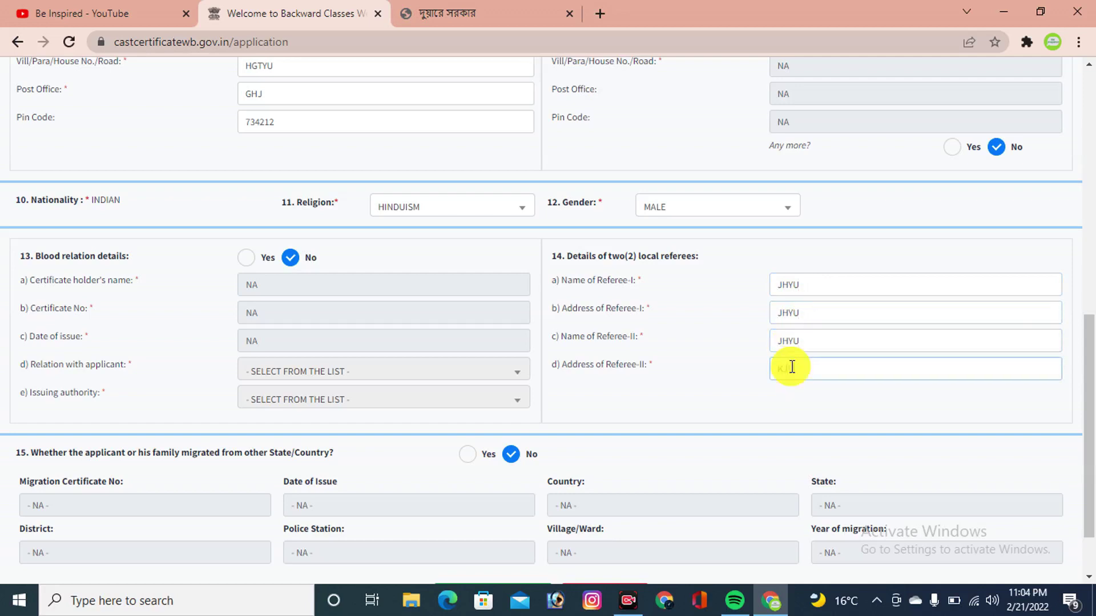
{"action": "type", "text": "U"}
Save the completed form and submit the application from the applicant's document upload page.
{"action": "left_click_drag", "start_coordinate": [1083, 367], "coordinate": [1091, 482]}
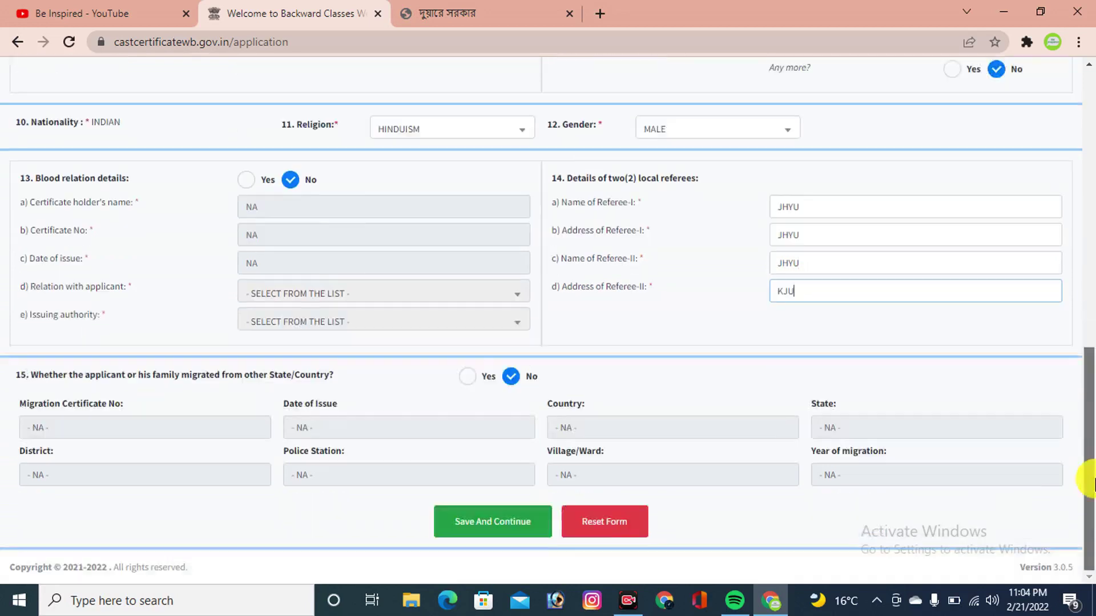
{"action": "left_click", "coordinate": [505, 519]}
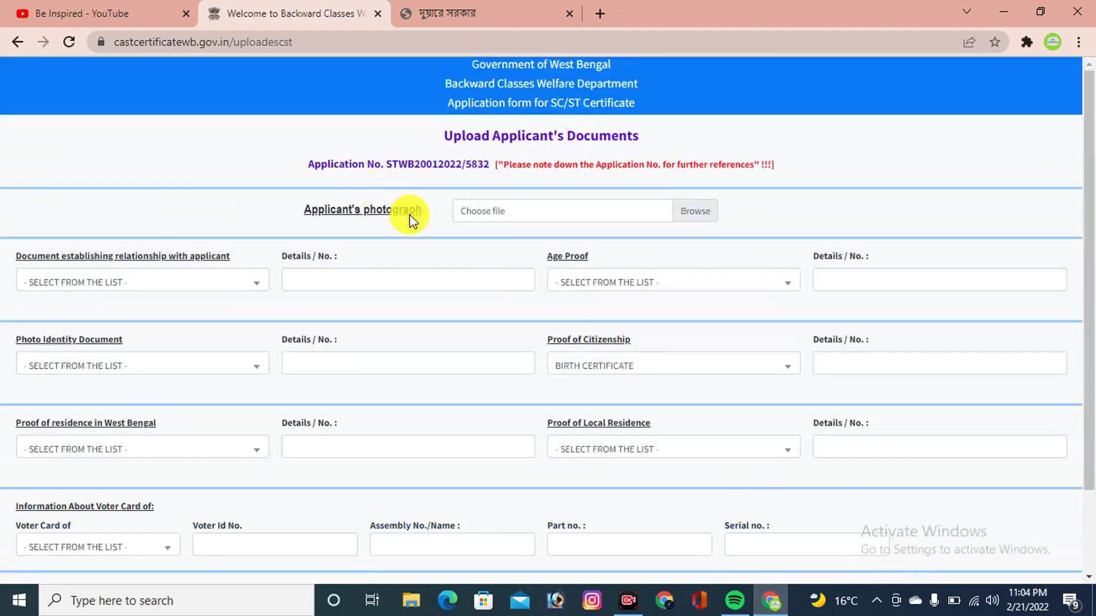
{"action": "left_click_drag", "start_coordinate": [425, 212], "coordinate": [295, 216]}
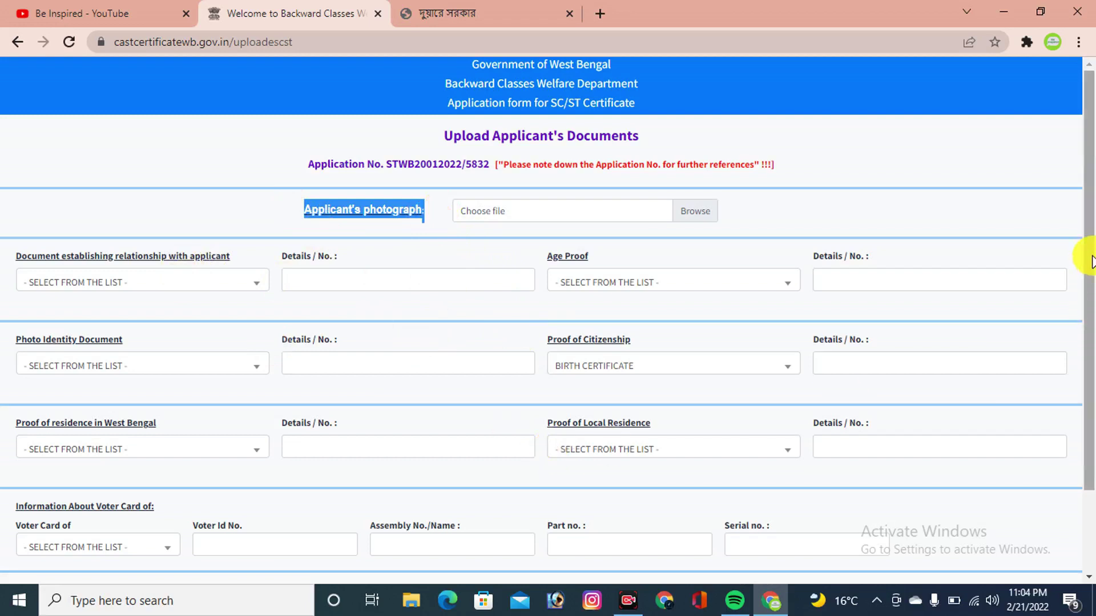
{"action": "left_click_drag", "start_coordinate": [1091, 261], "coordinate": [1083, 440]}
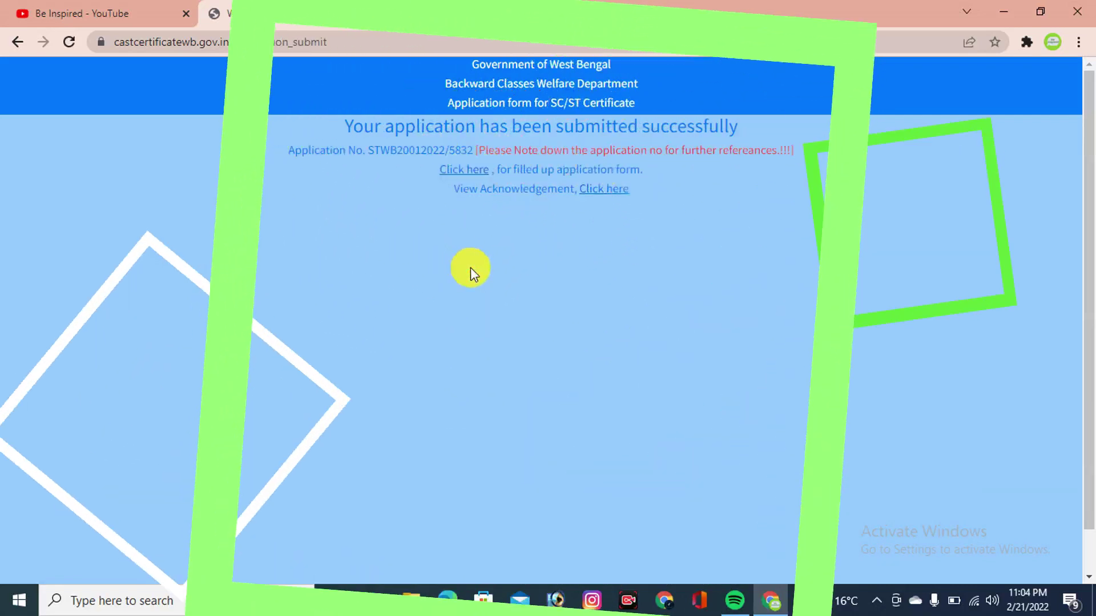
Switch to the Be Inspired channel's videos page on YouTube.
{"action": "left_click", "coordinate": [438, 12]}
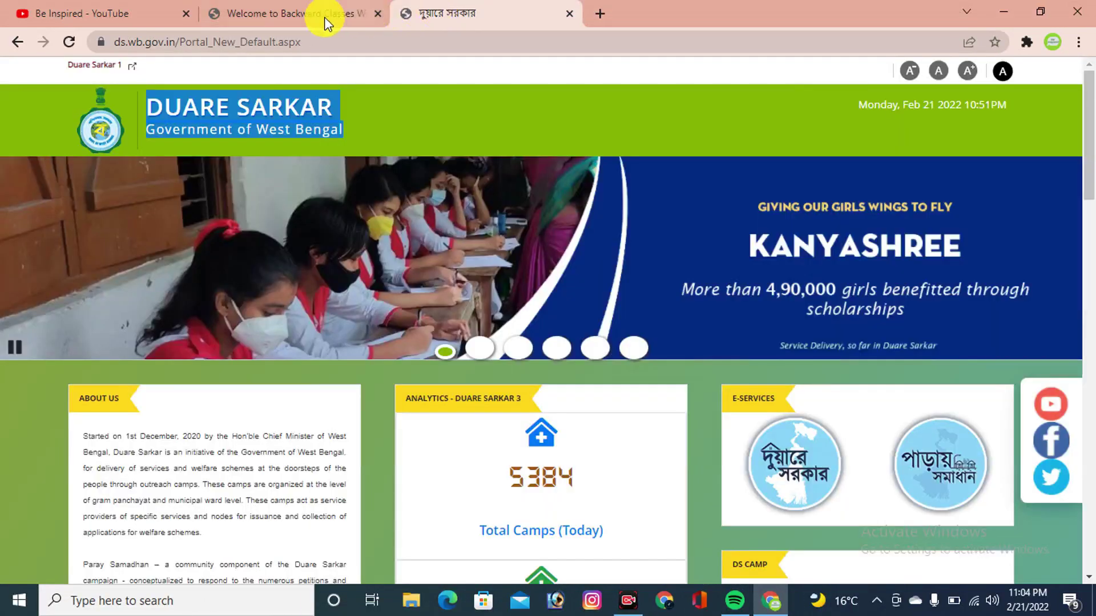
{"action": "left_click", "coordinate": [289, 16]}
{"action": "left_click", "coordinate": [83, 11]}
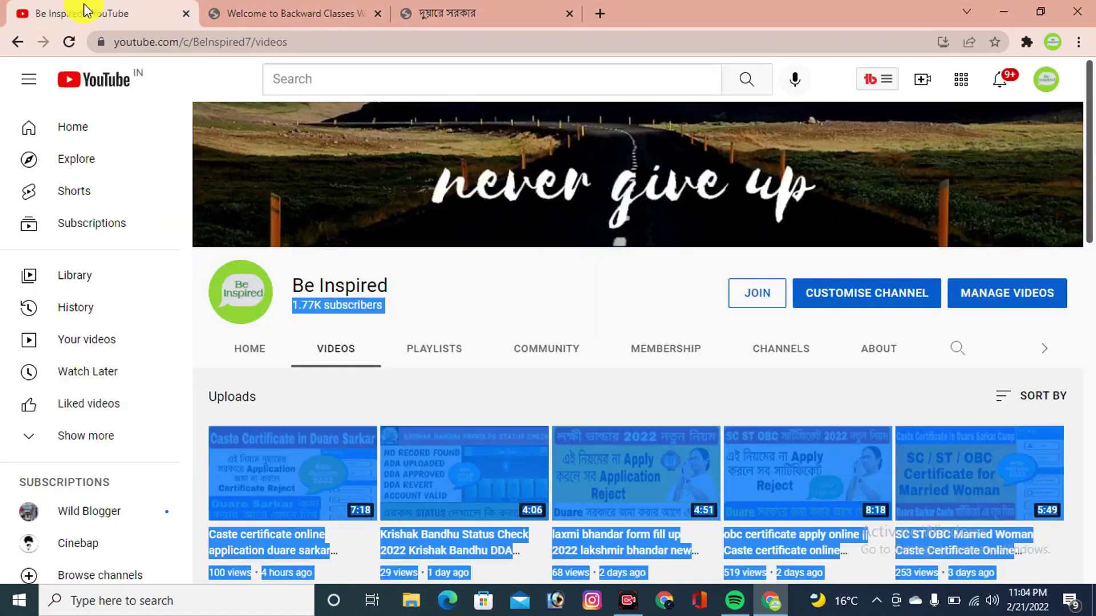
{"action": "left_click", "coordinate": [256, 15]}
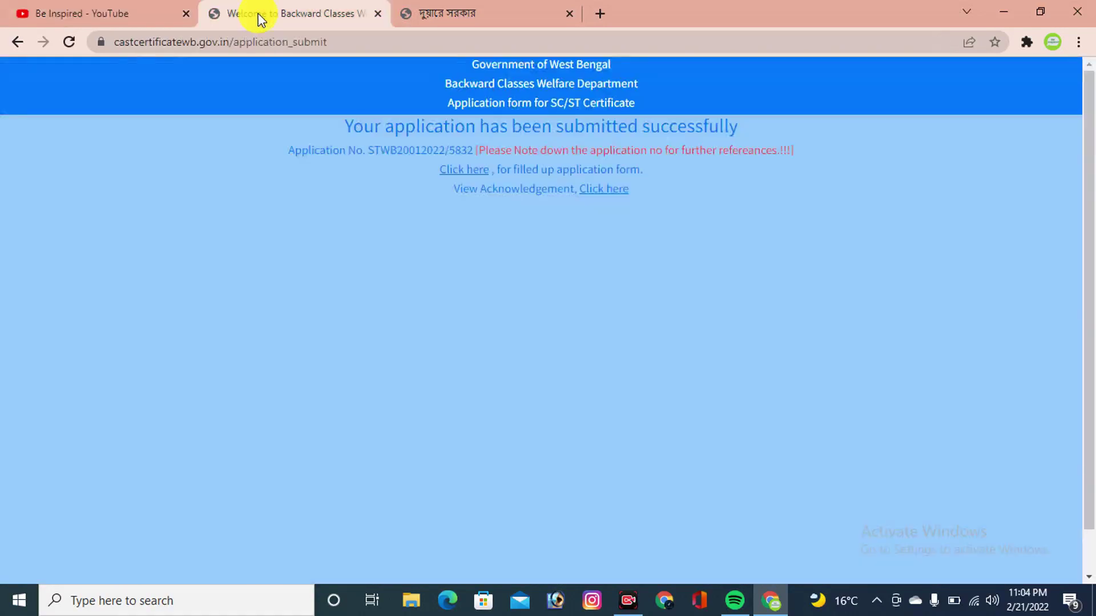
{"action": "left_click", "coordinate": [453, 12]}
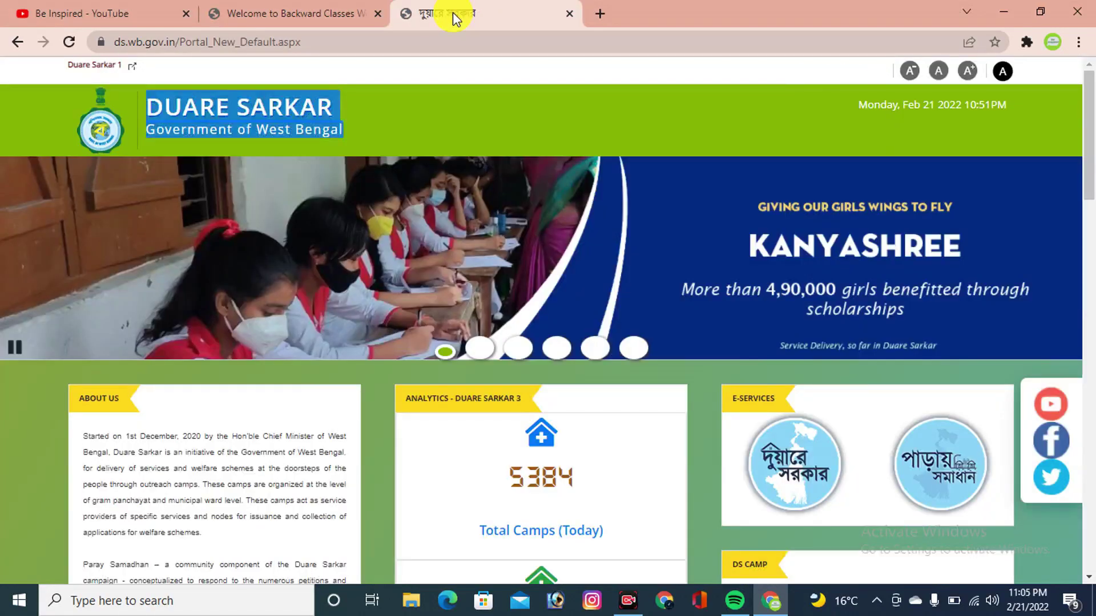
{"action": "left_click", "coordinate": [293, 17]}
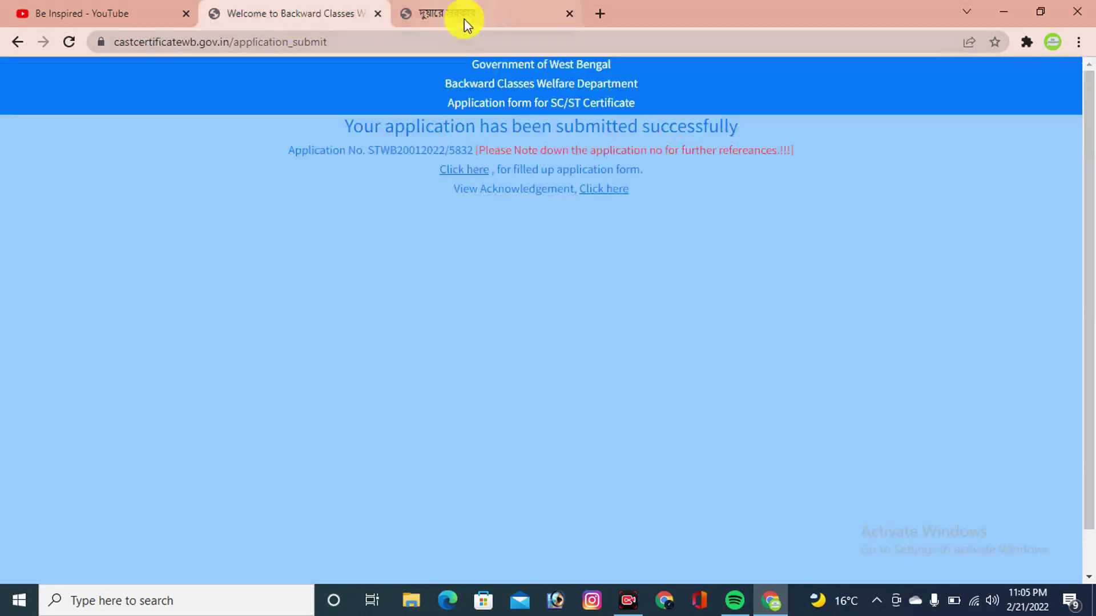
{"action": "left_click", "coordinate": [464, 19]}
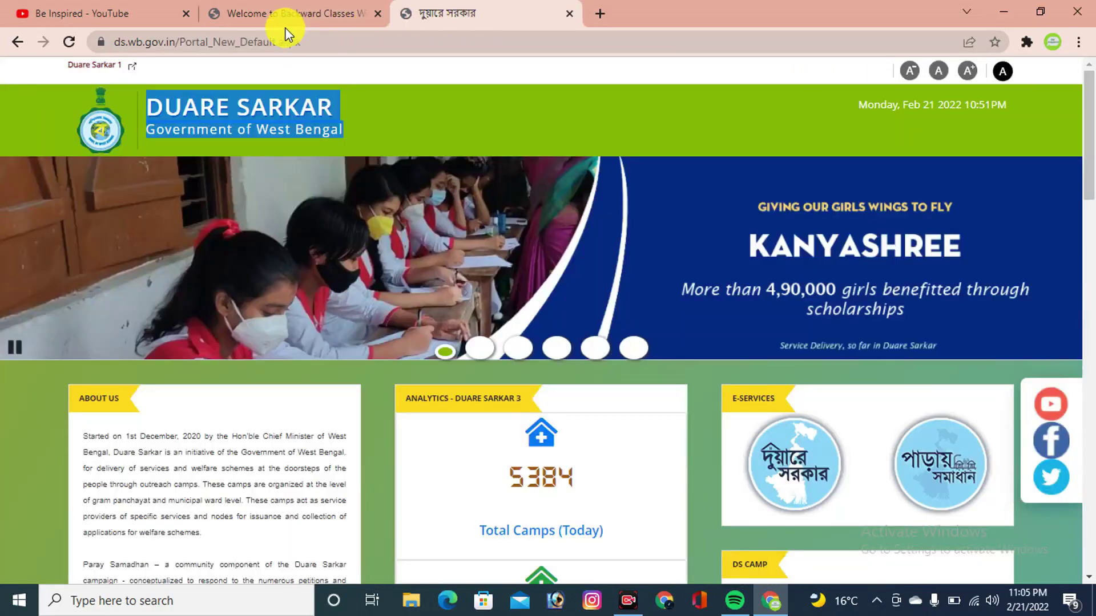
{"action": "left_click", "coordinate": [282, 11]}
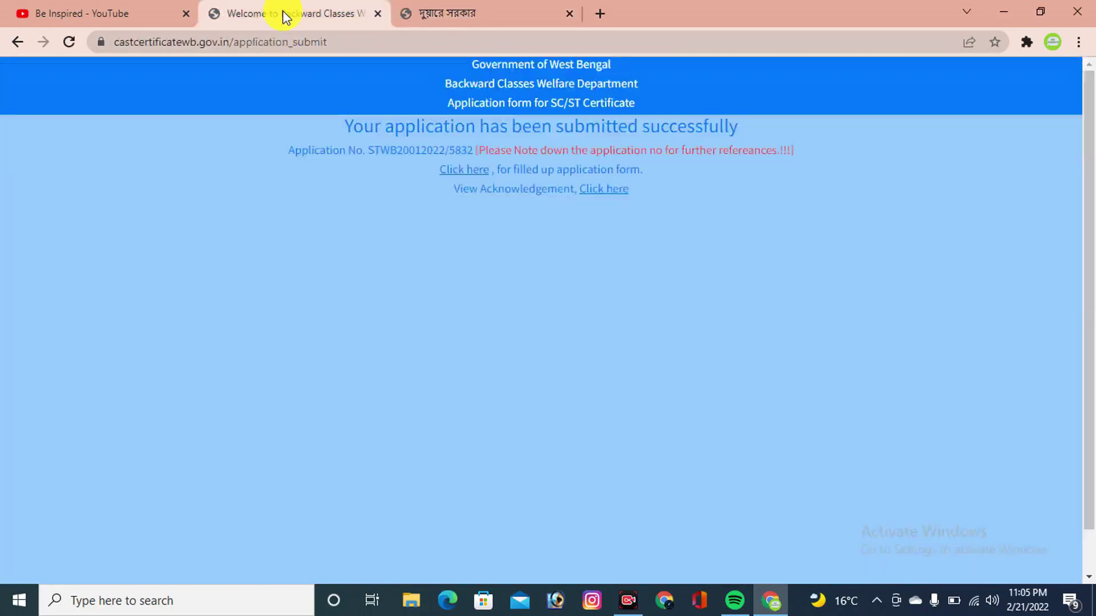
{"action": "left_click", "coordinate": [443, 14]}
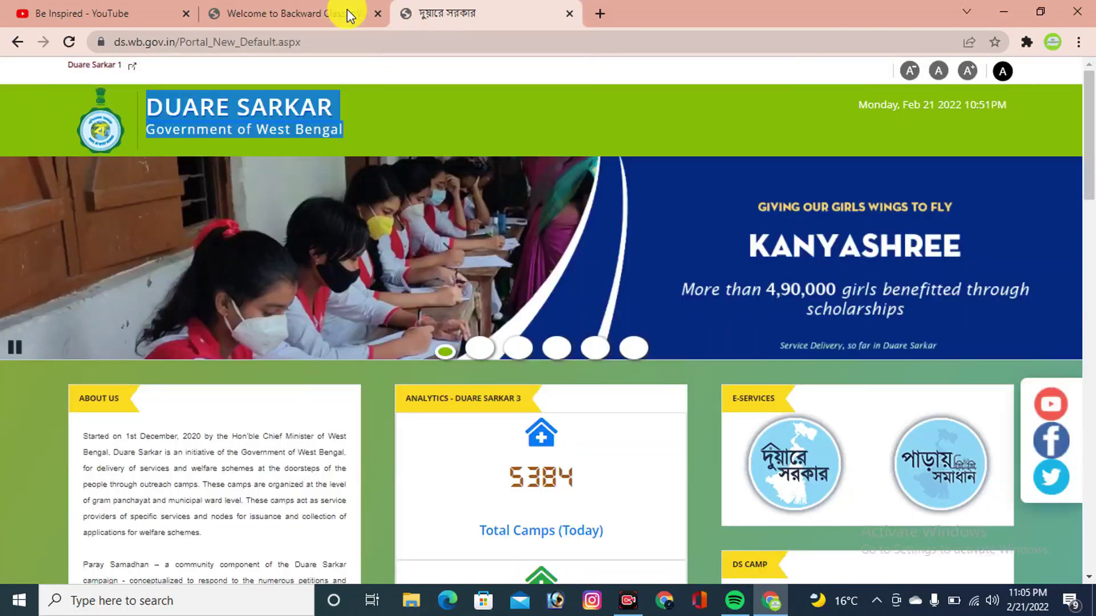
{"action": "left_click", "coordinate": [274, 12]}
{"action": "left_click", "coordinate": [85, 17]}
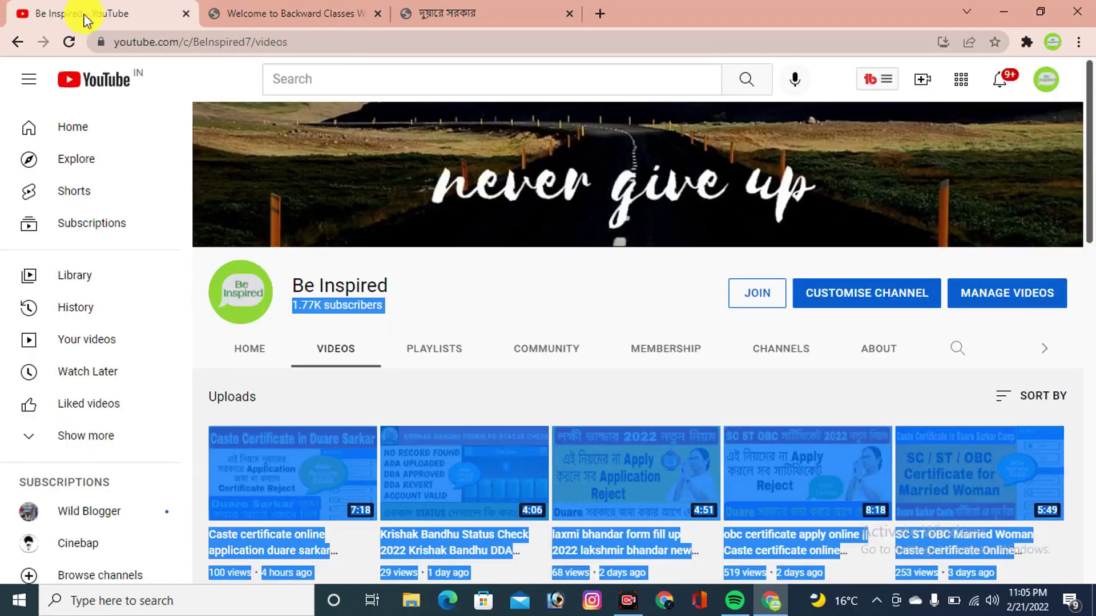
{"action": "left_click", "coordinate": [295, 20]}
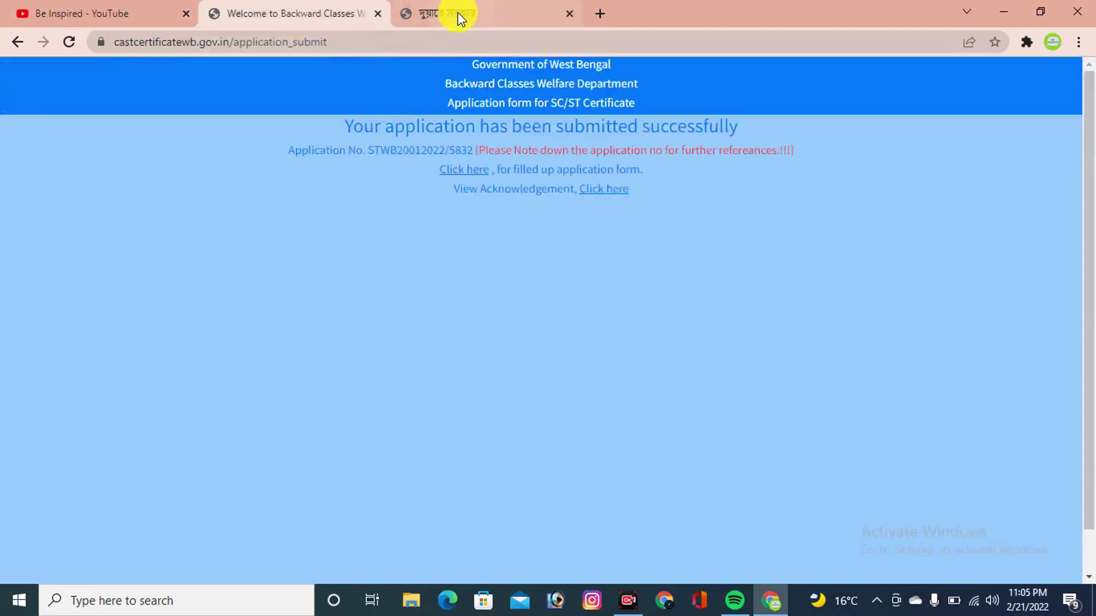
{"action": "left_click", "coordinate": [467, 13]}
{"action": "left_click", "coordinate": [280, 15]}
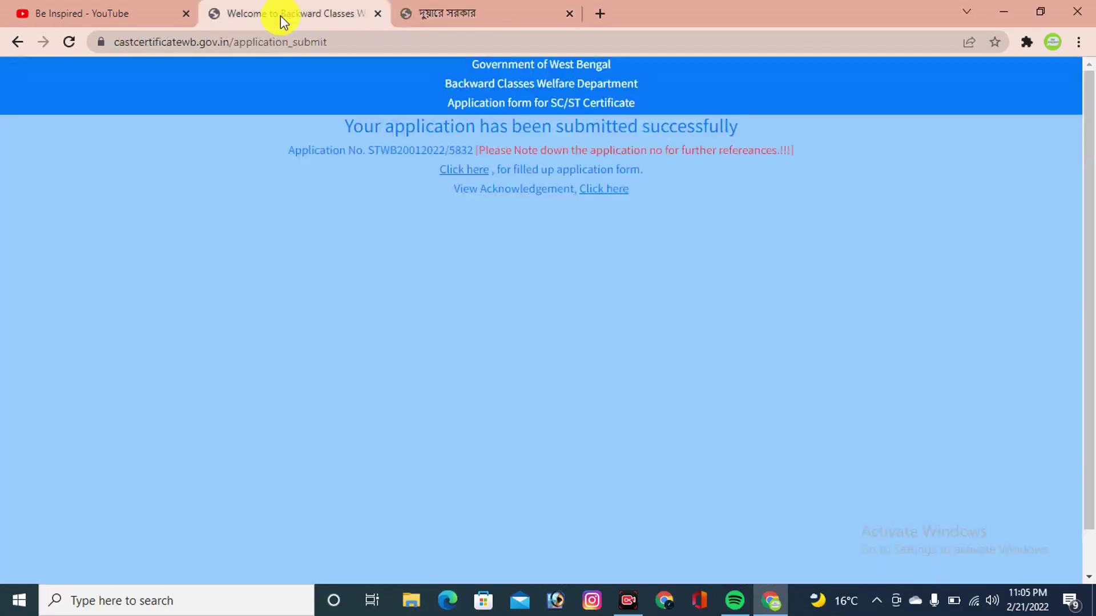
{"action": "left_click", "coordinate": [131, 14]}
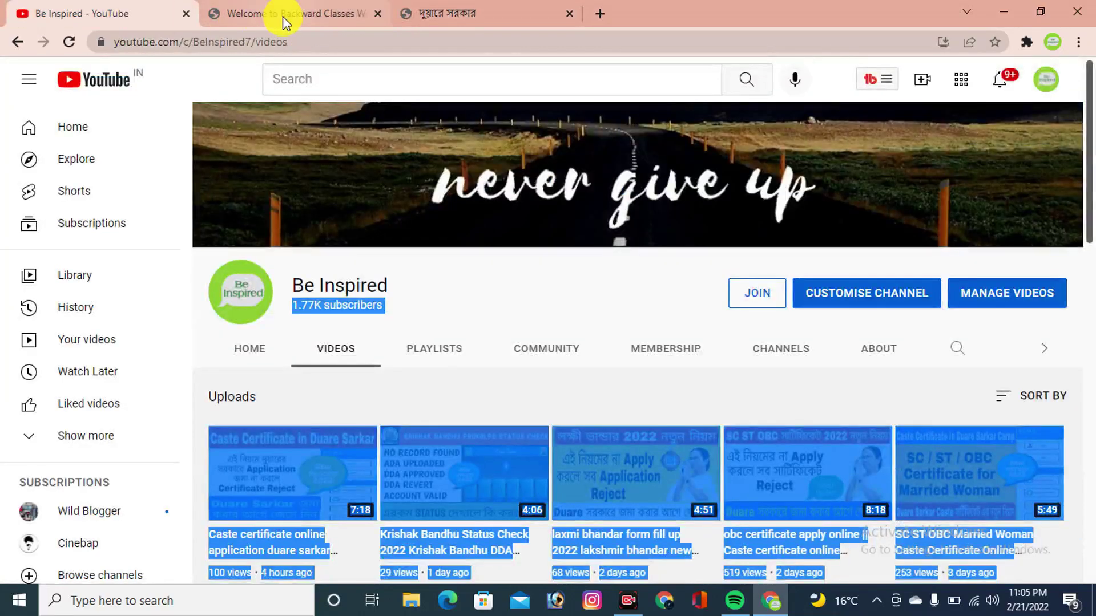
Bring up the Duare Sarkar portal's home page and clear the text selection in its header.
{"action": "left_click", "coordinate": [283, 16]}
{"action": "left_click", "coordinate": [470, 15]}
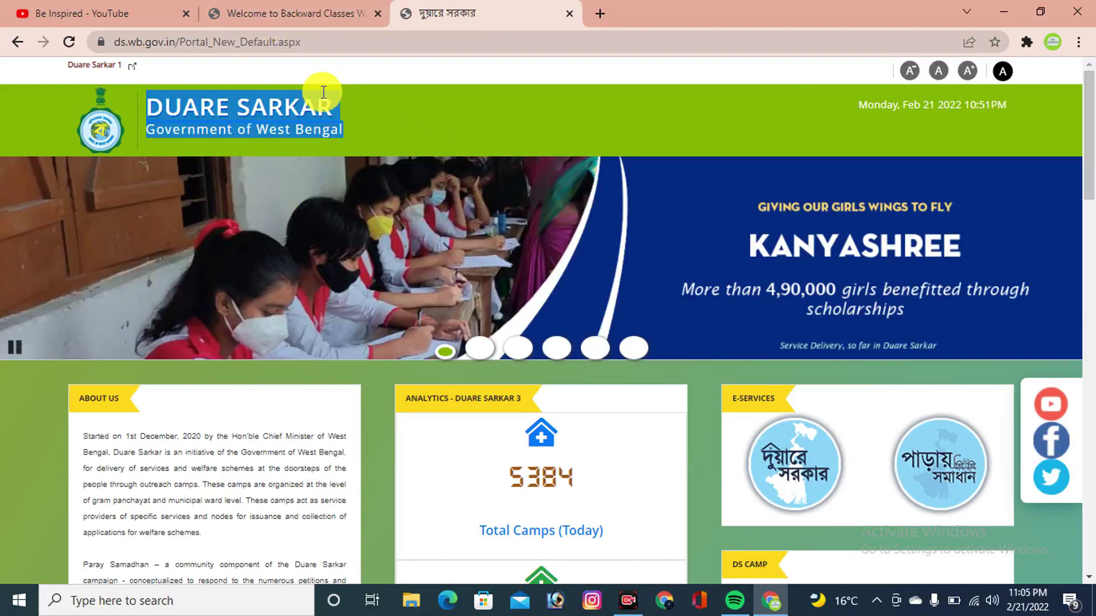
{"action": "left_click", "coordinate": [439, 125]}
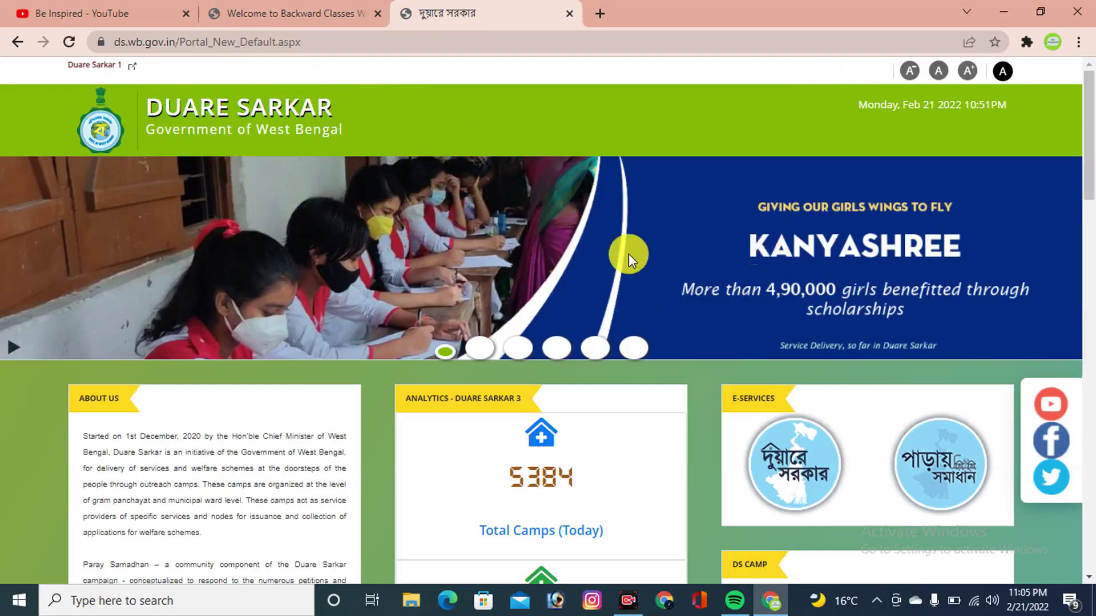